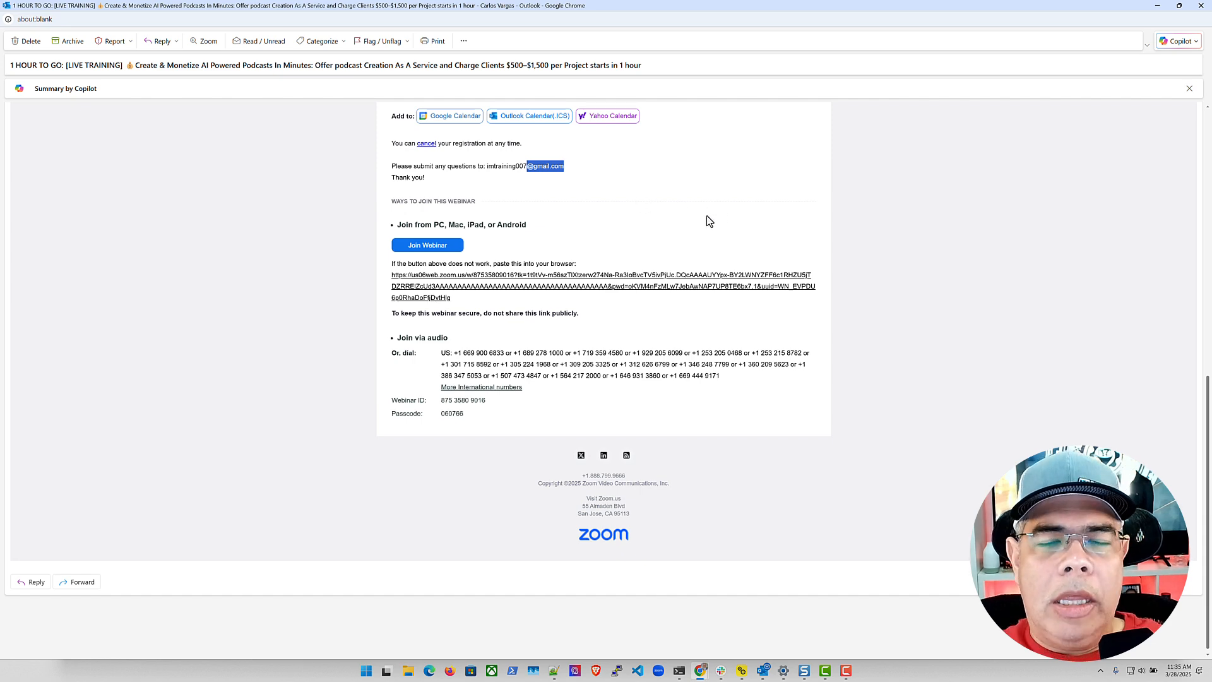
Scroll back to the top of the '1 HOUR TO GO' Zoom reminder so its sender header shows
scroll(752, 228, up, 8)
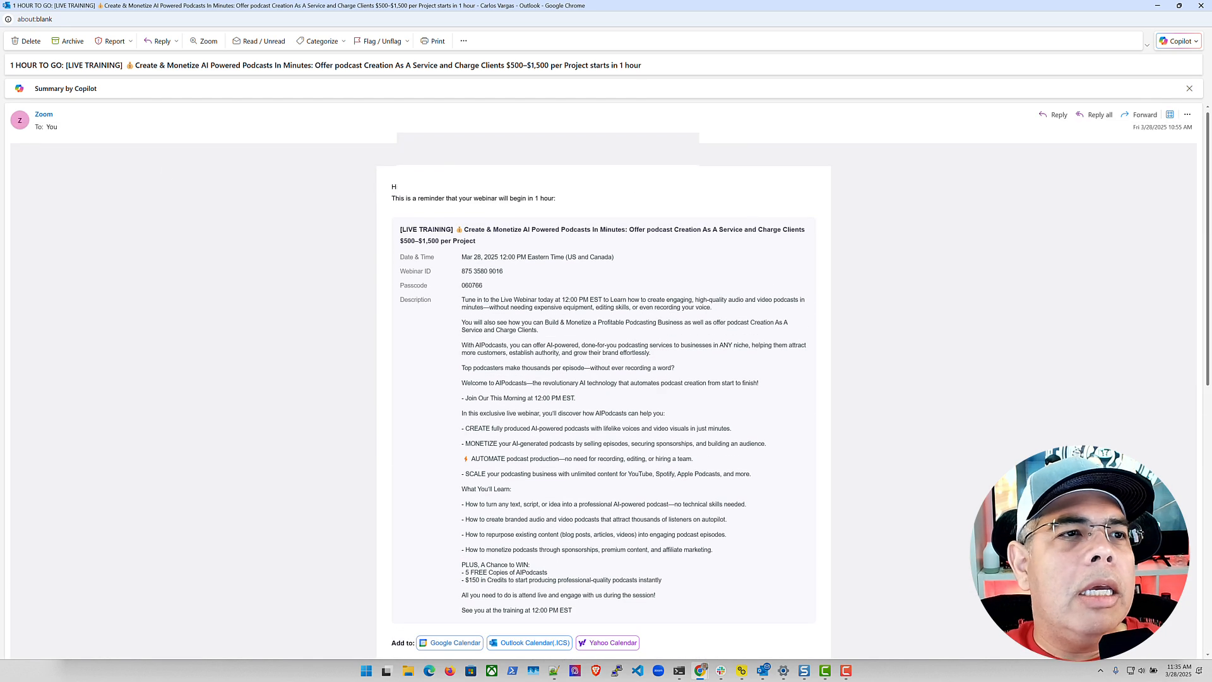
click(44, 116)
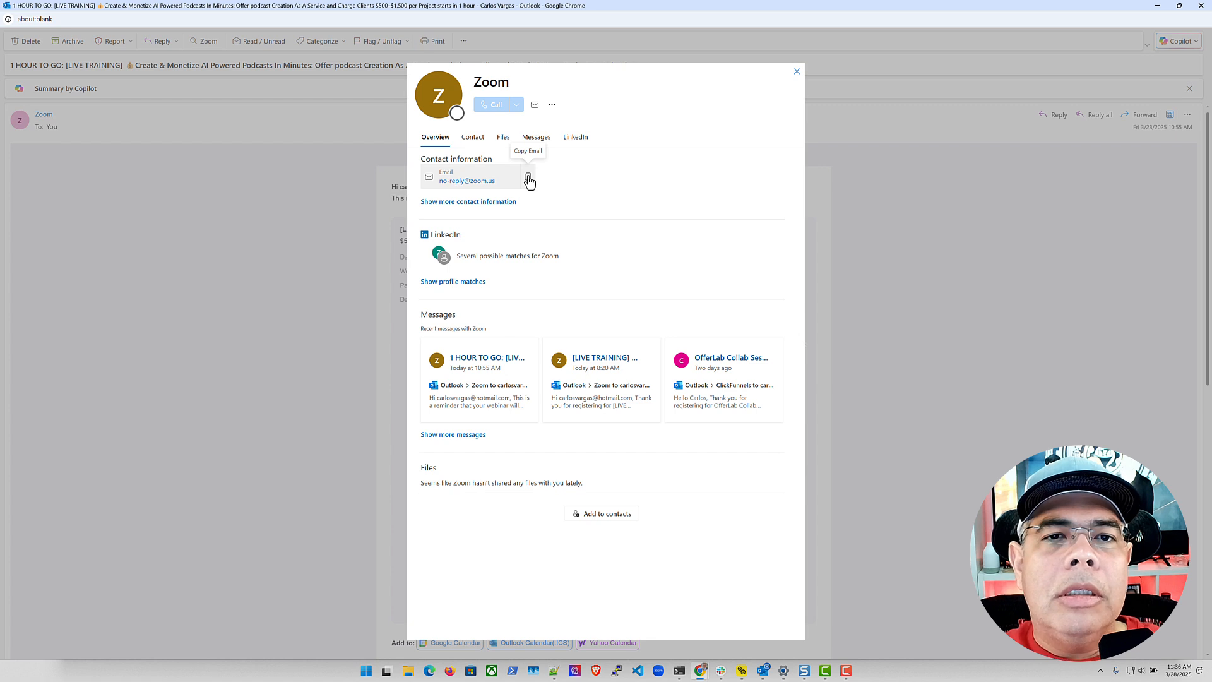
click(529, 180)
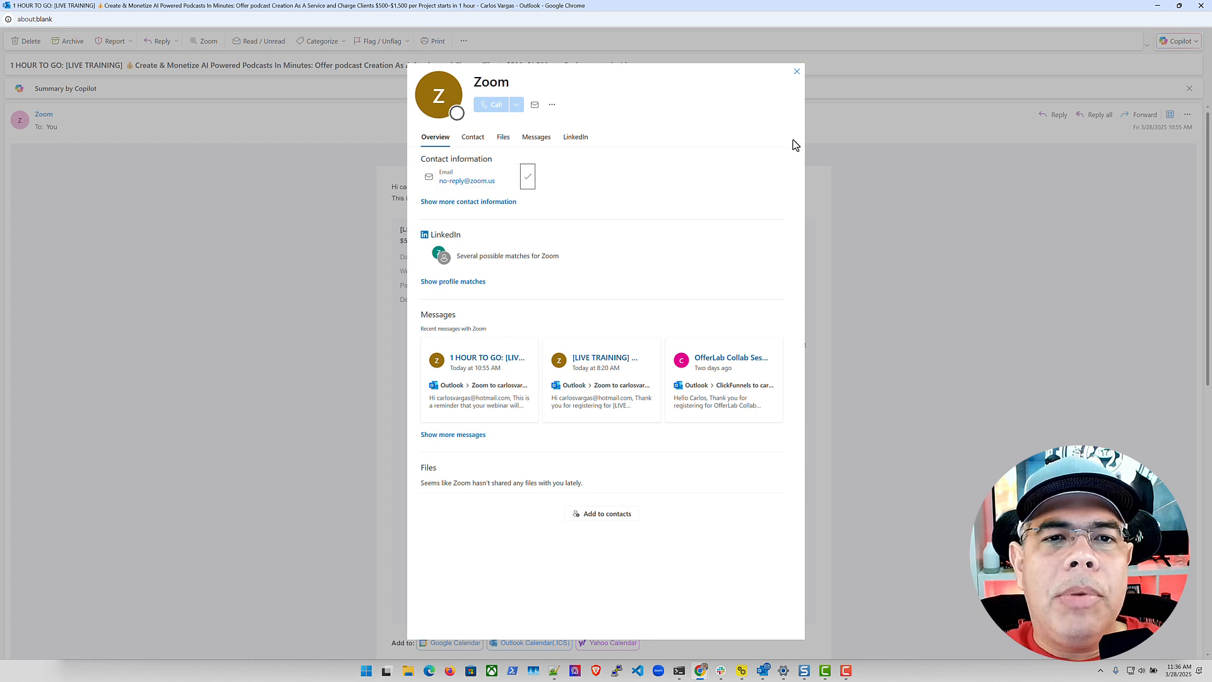
click(797, 72)
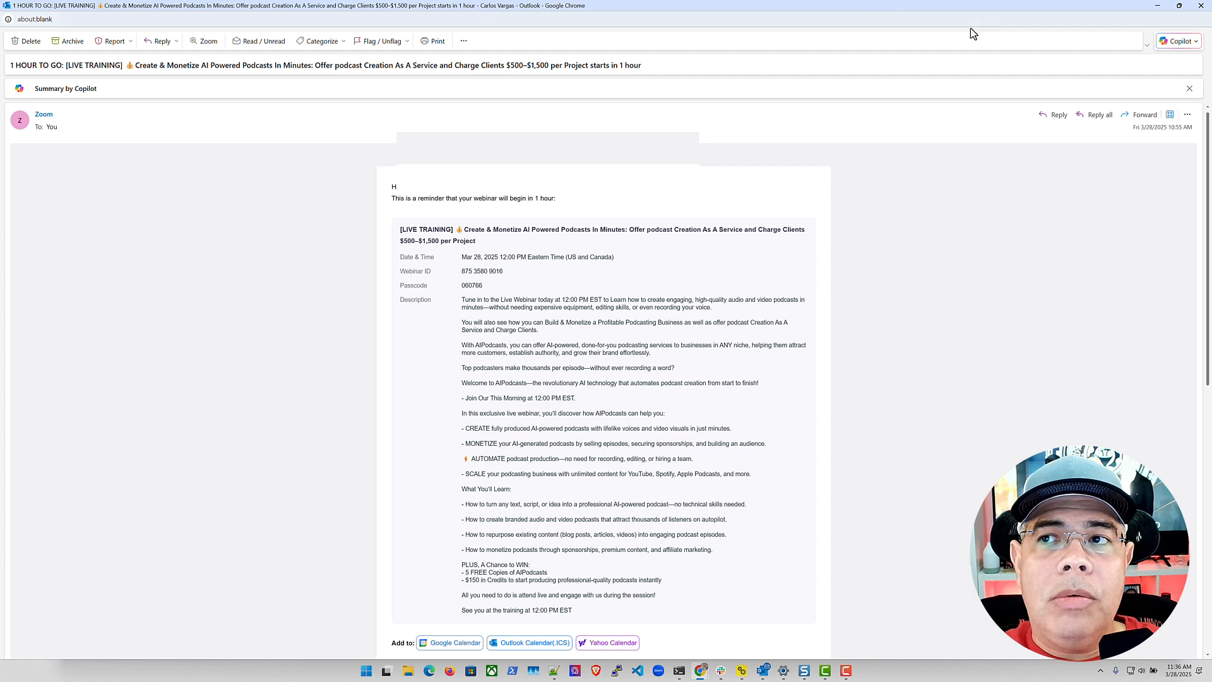
click(1159, 8)
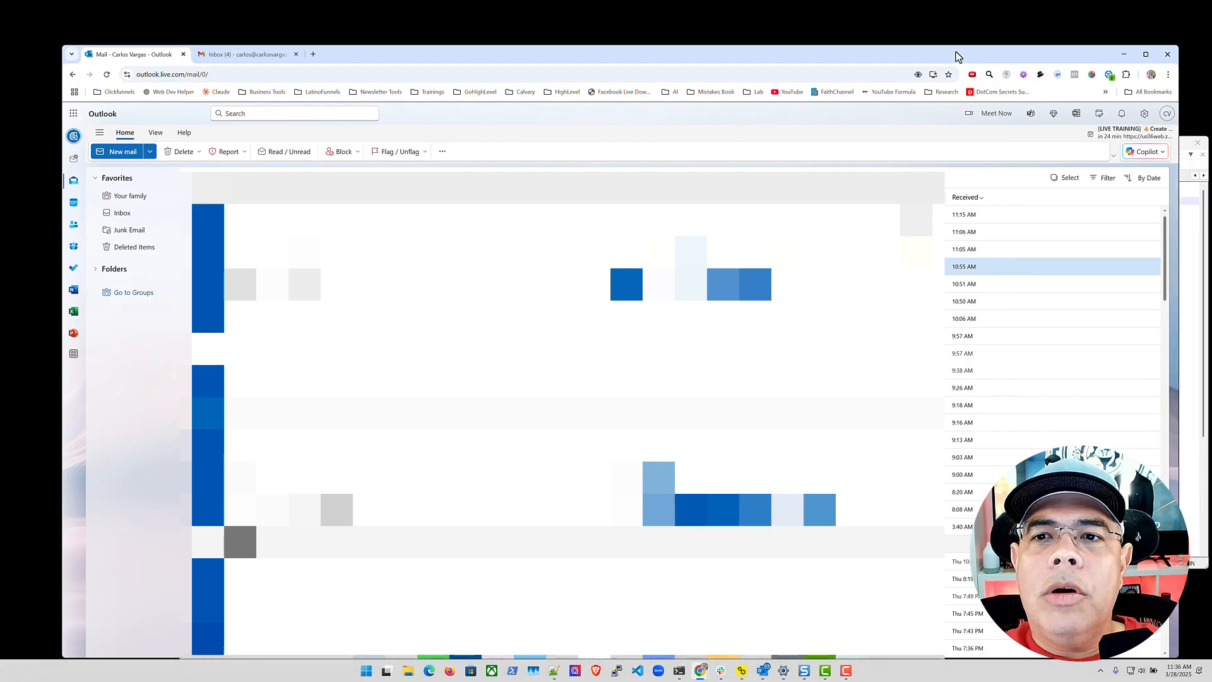
Maximize the browser and go to Settings > Mail > Junk email
double_click(957, 57)
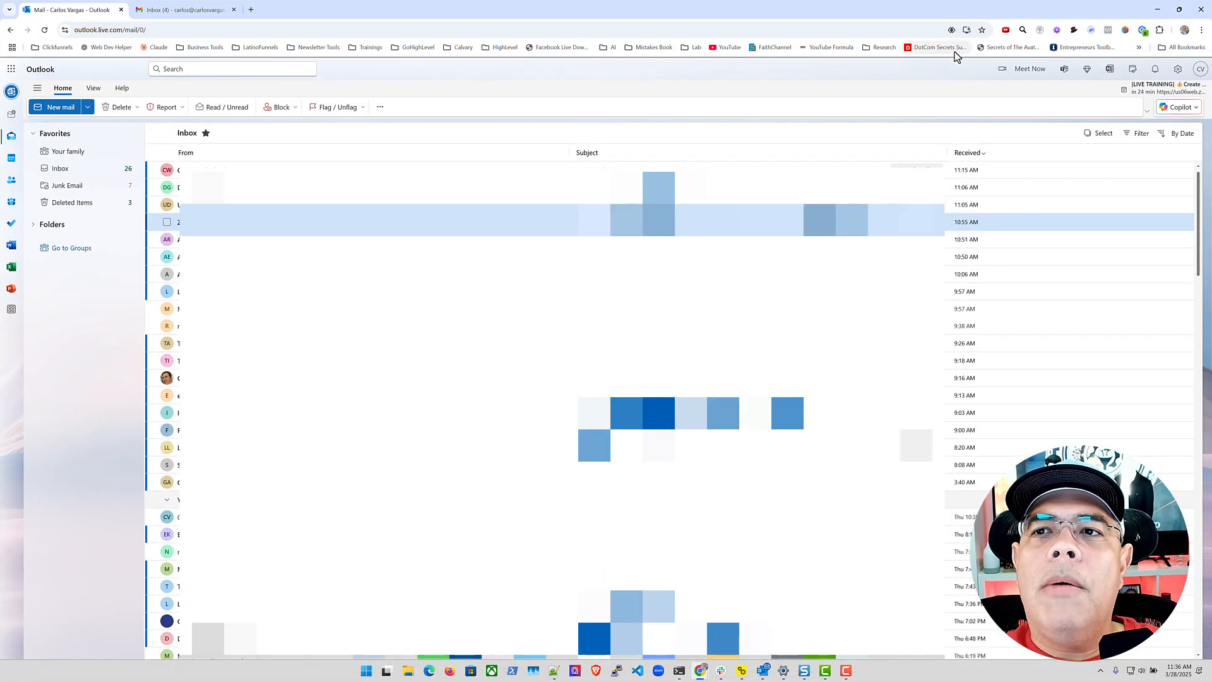
click(1178, 71)
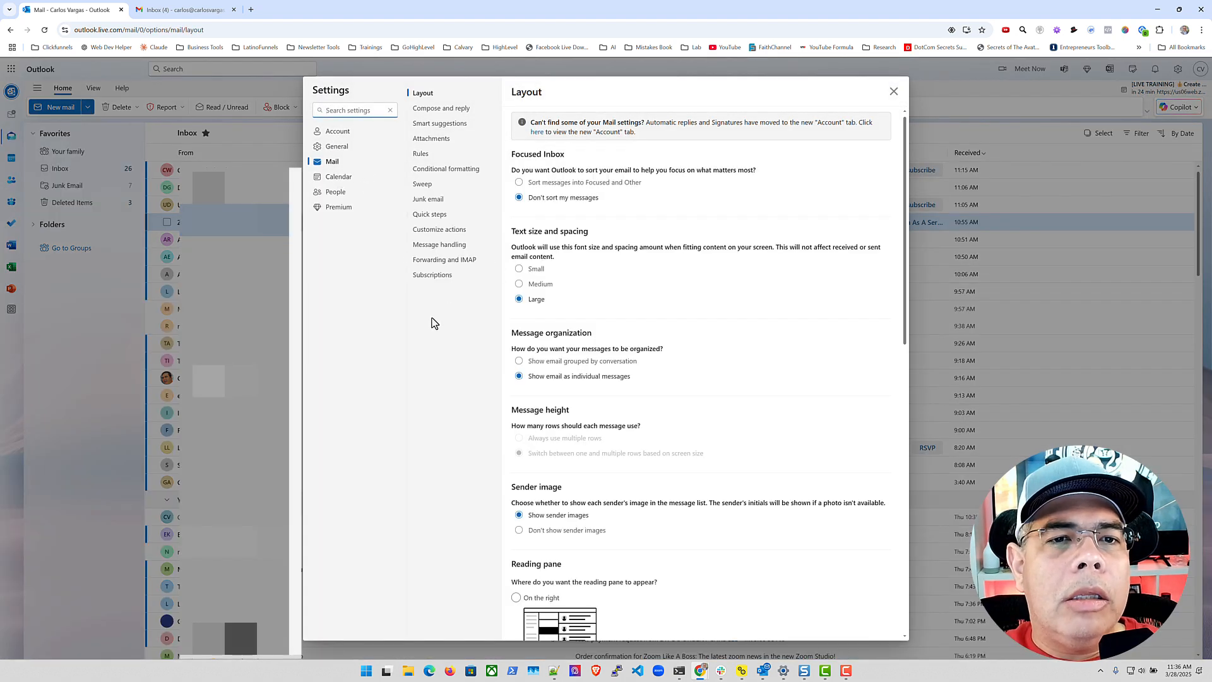
click(434, 205)
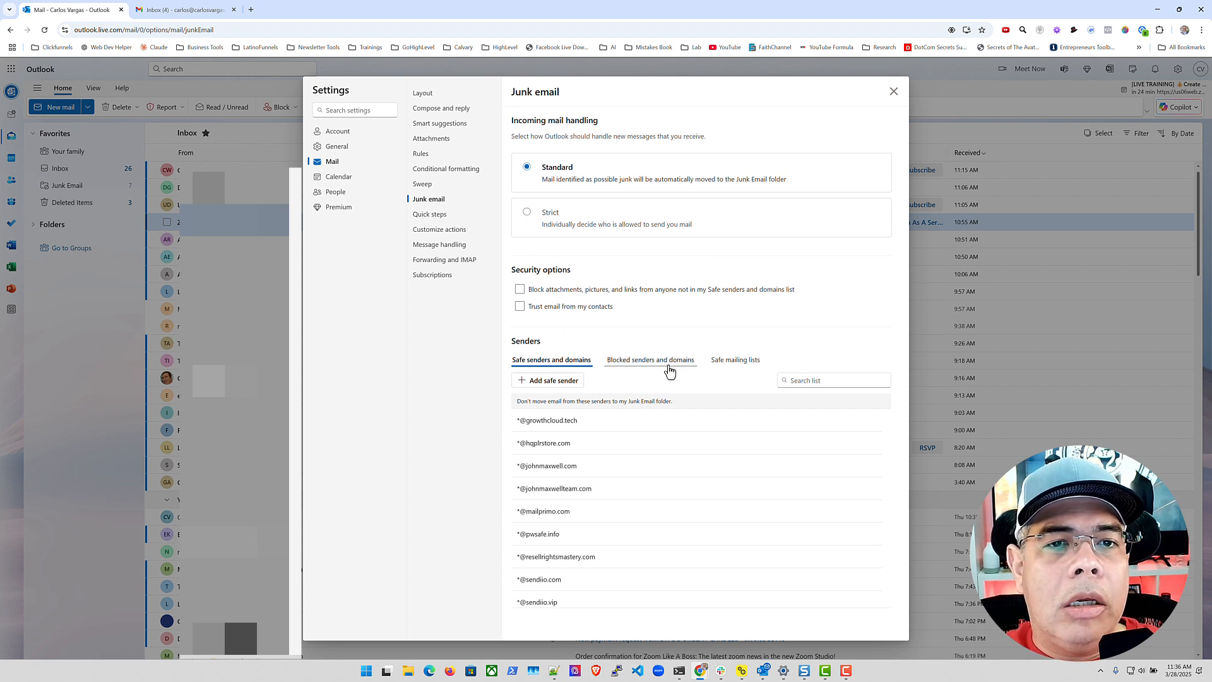
click(422, 156)
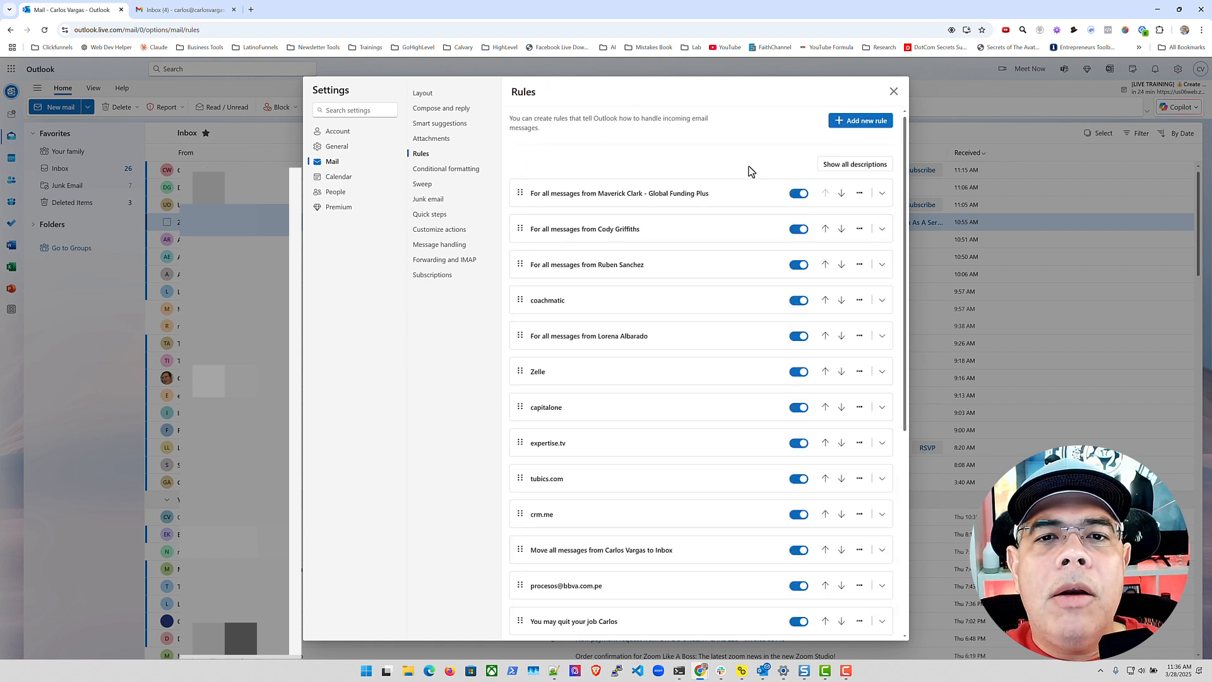
click(847, 121)
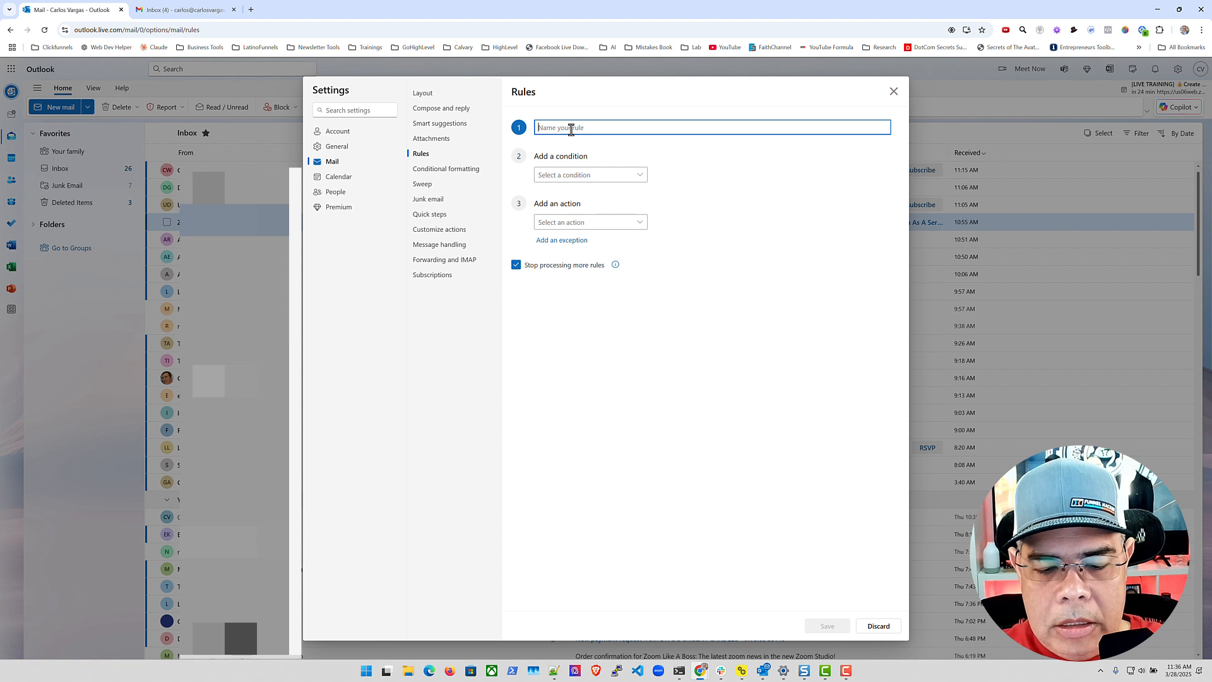
text(Block S)
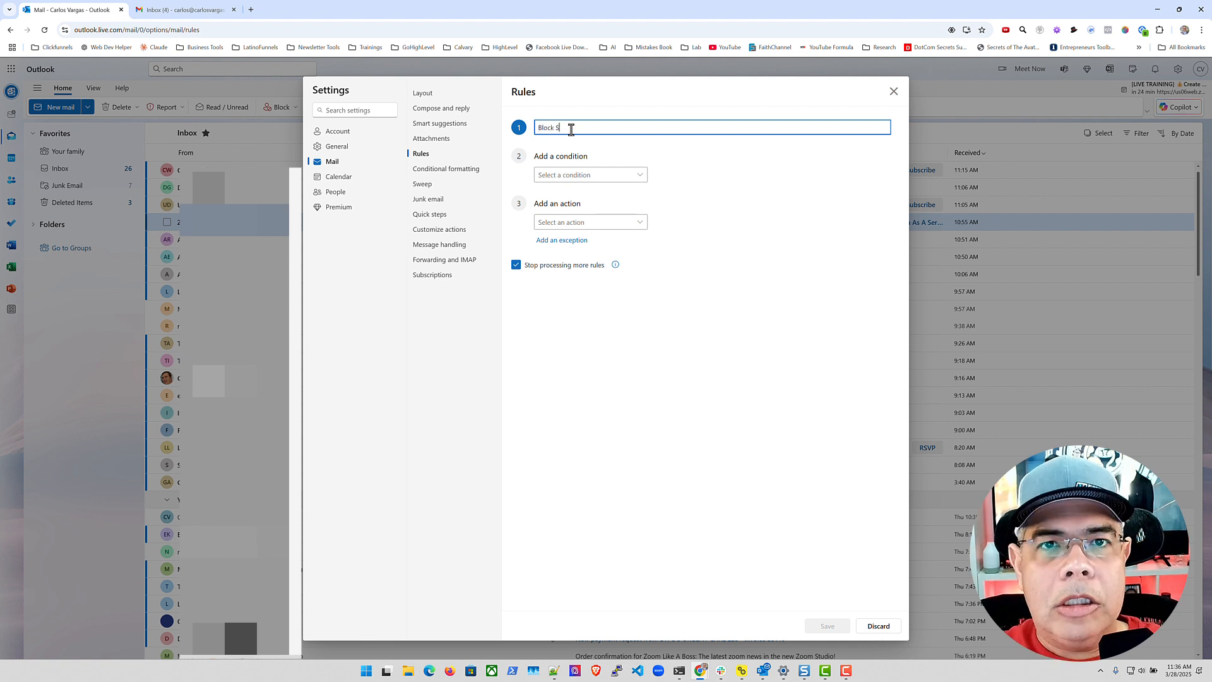
text(pam From Zoom)
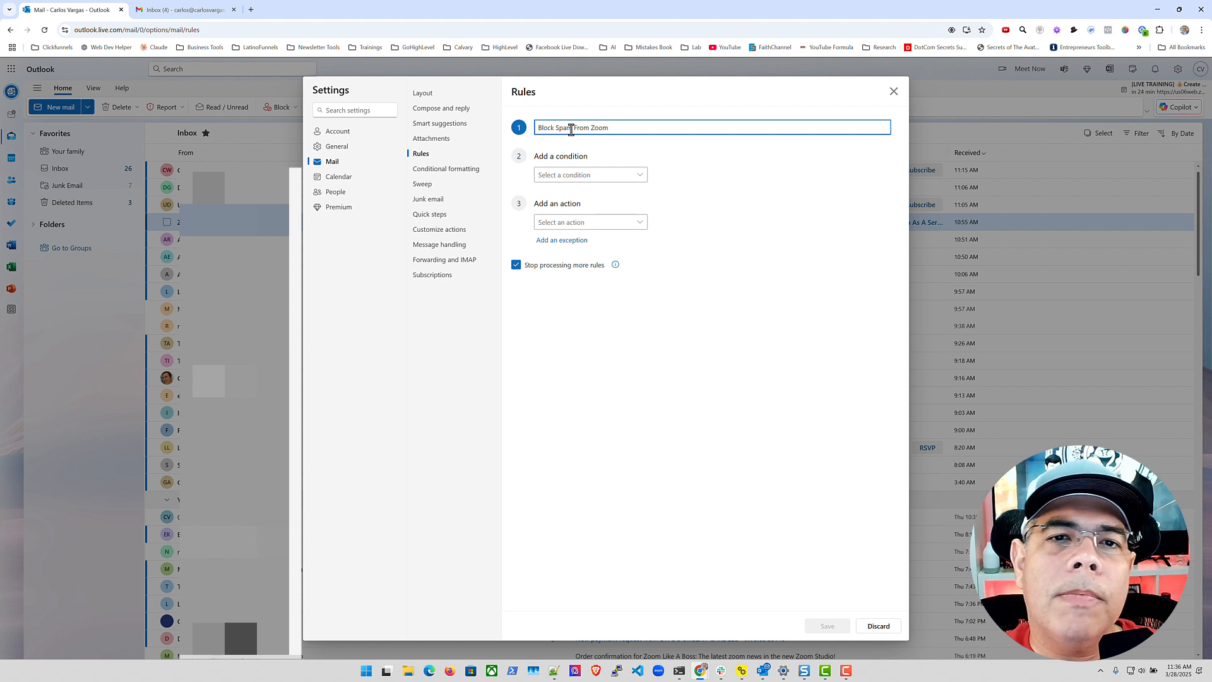
click(641, 176)
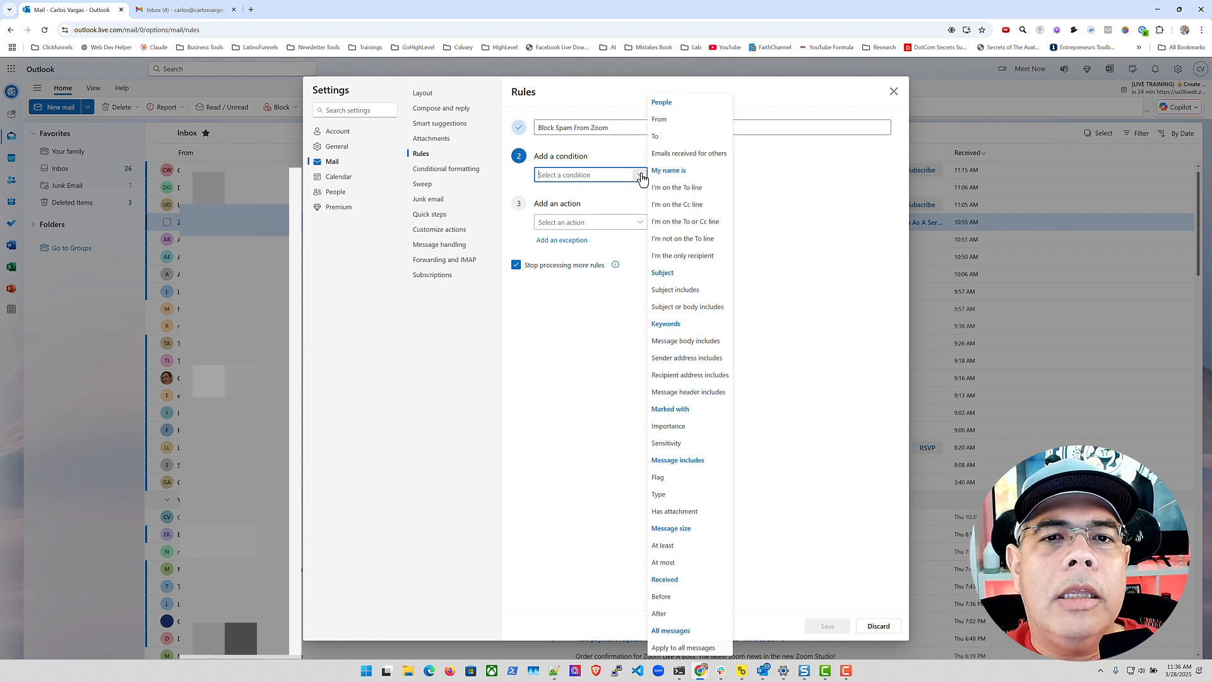
click(674, 121)
click(676, 179)
key(ctrl+v)
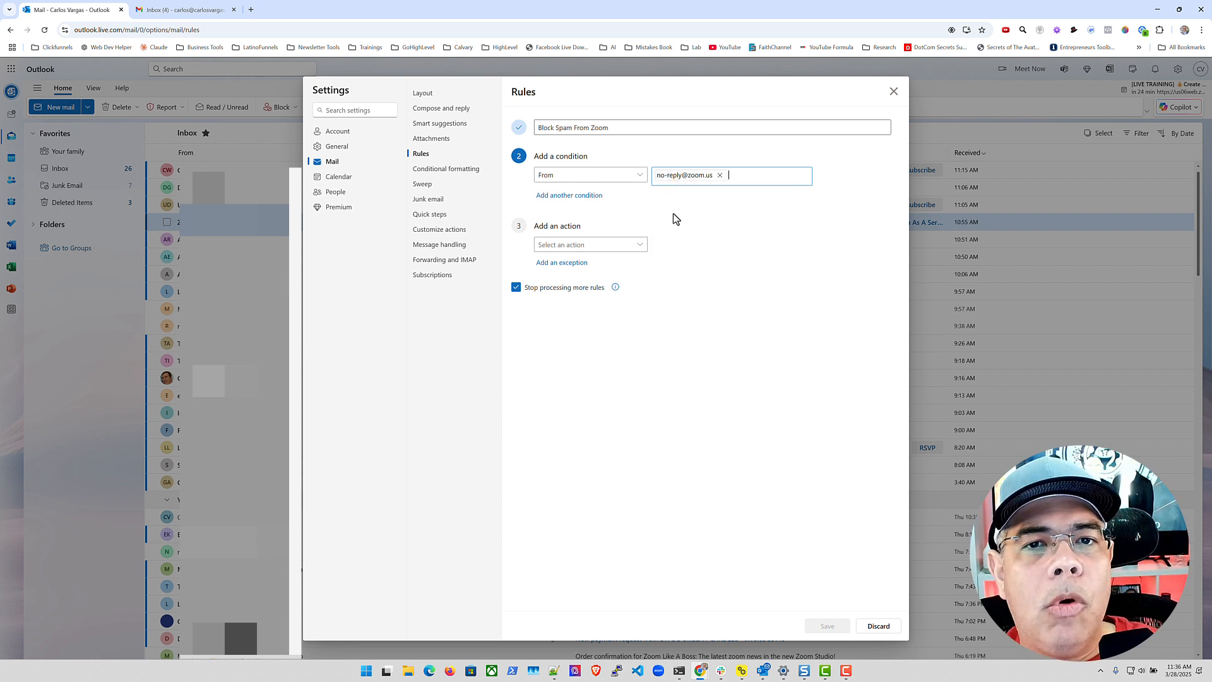
click(569, 196)
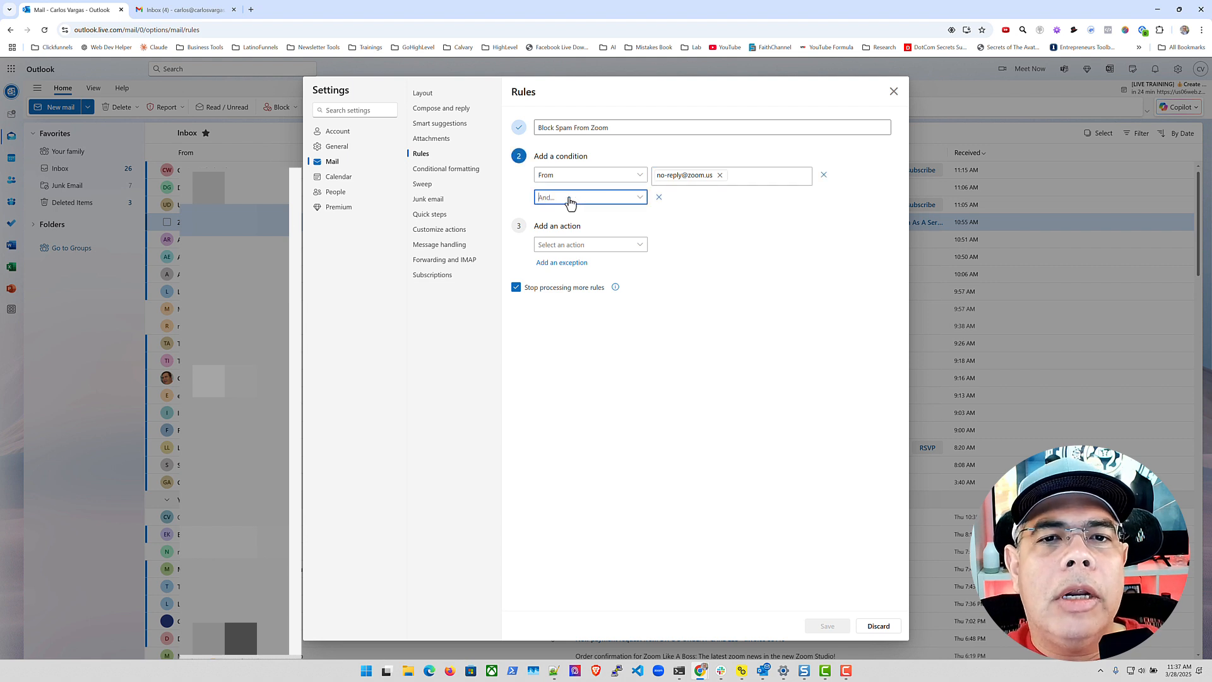
click(639, 198)
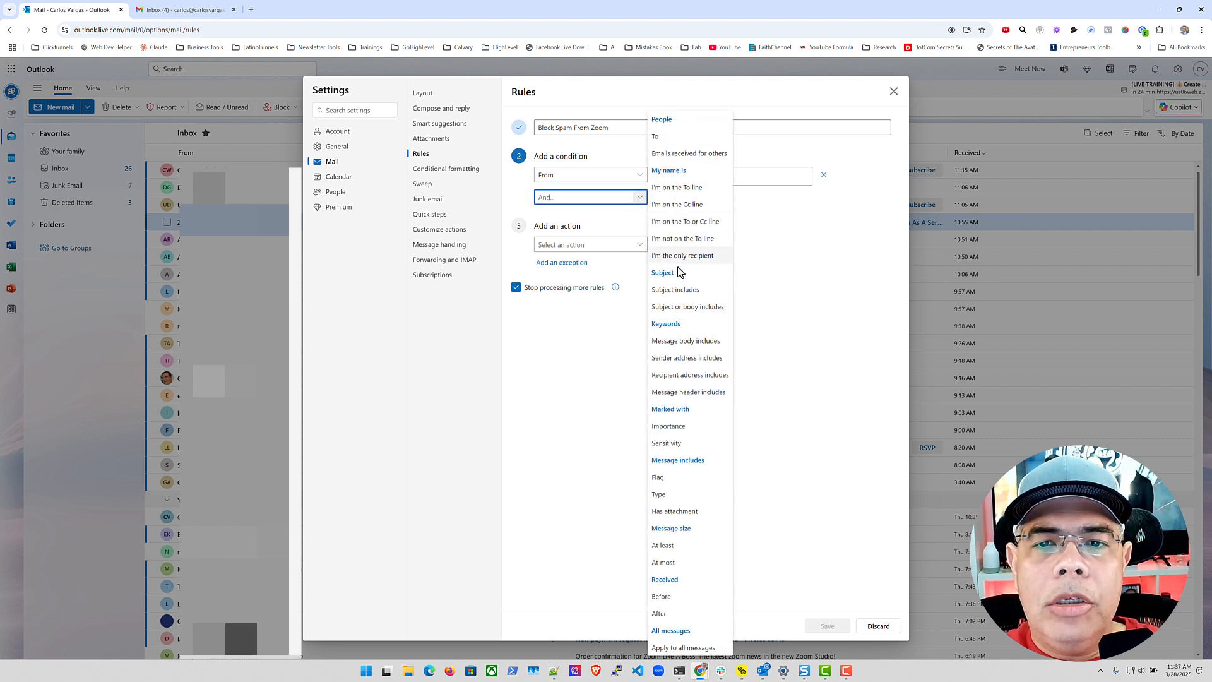
click(696, 309)
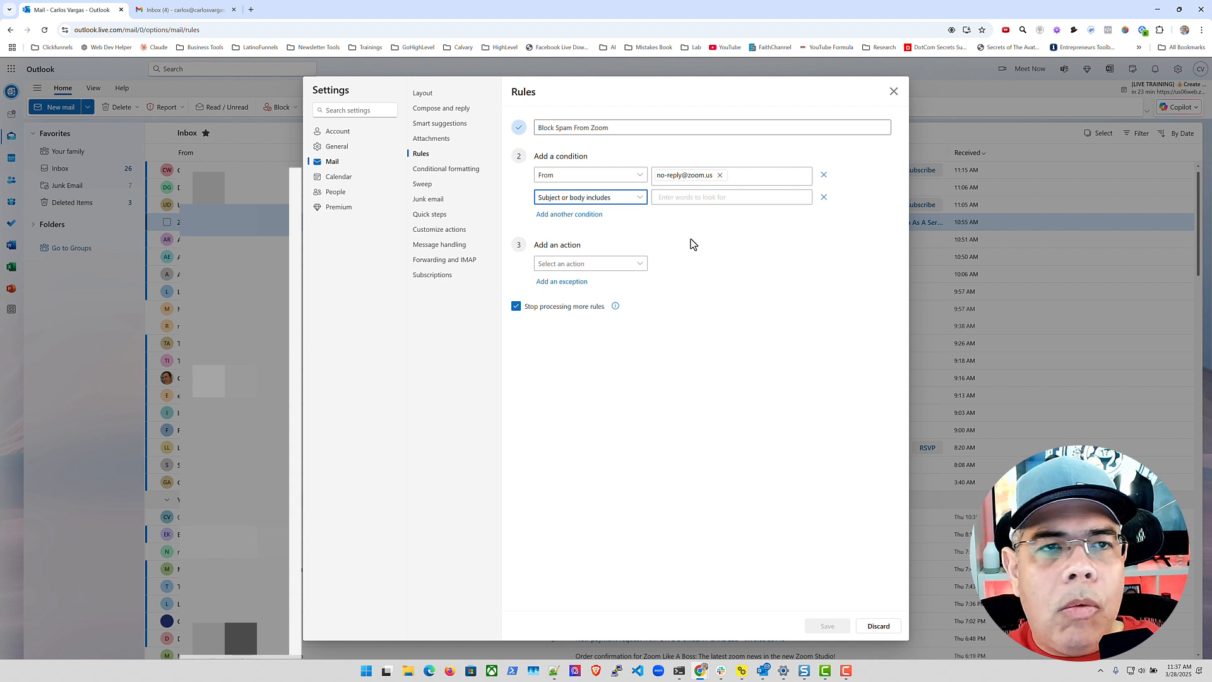
click(682, 197)
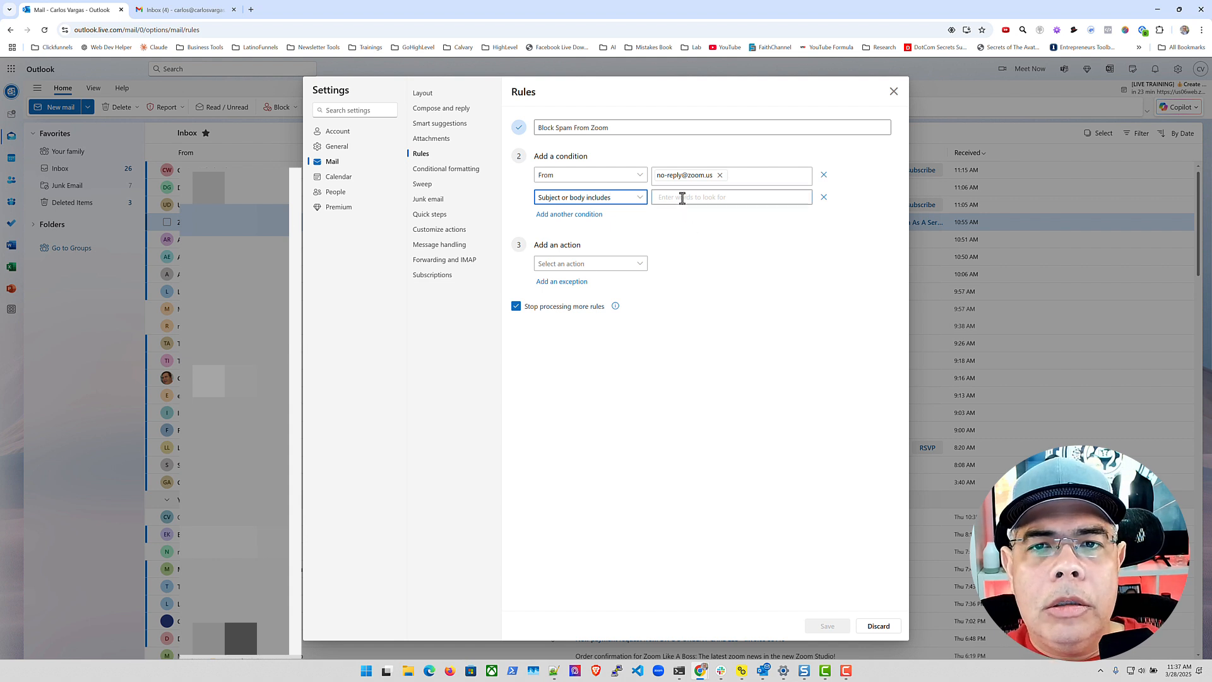
text(@gm)
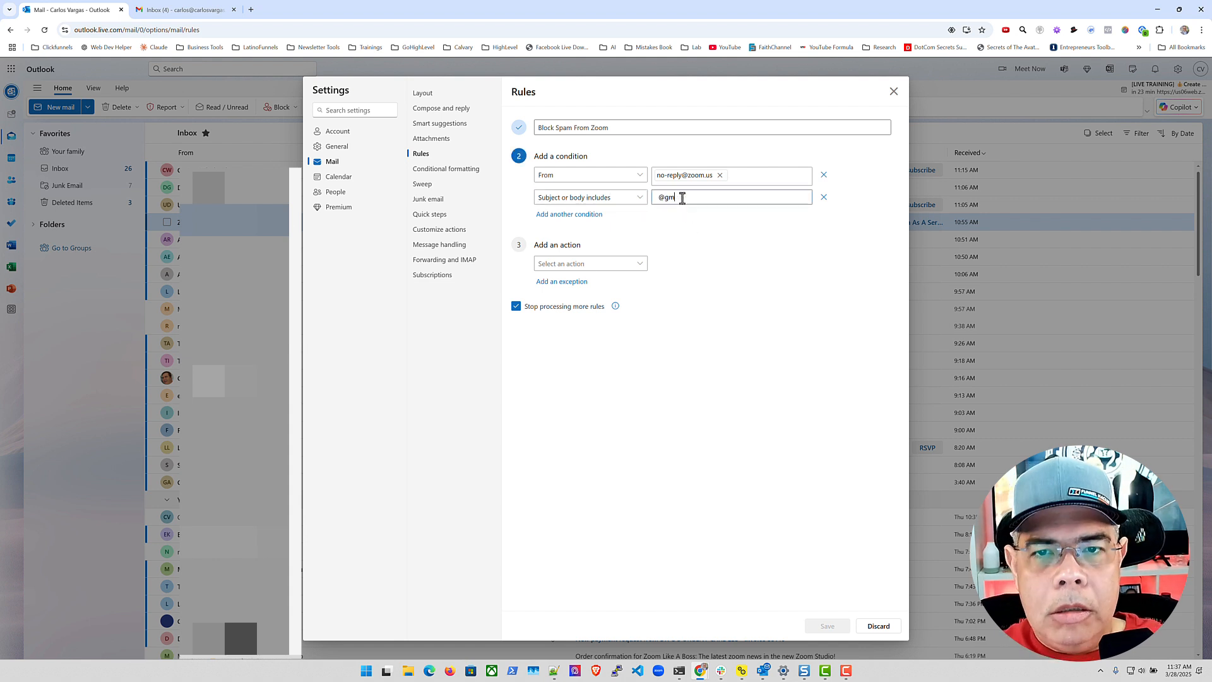
text(aiol.com)
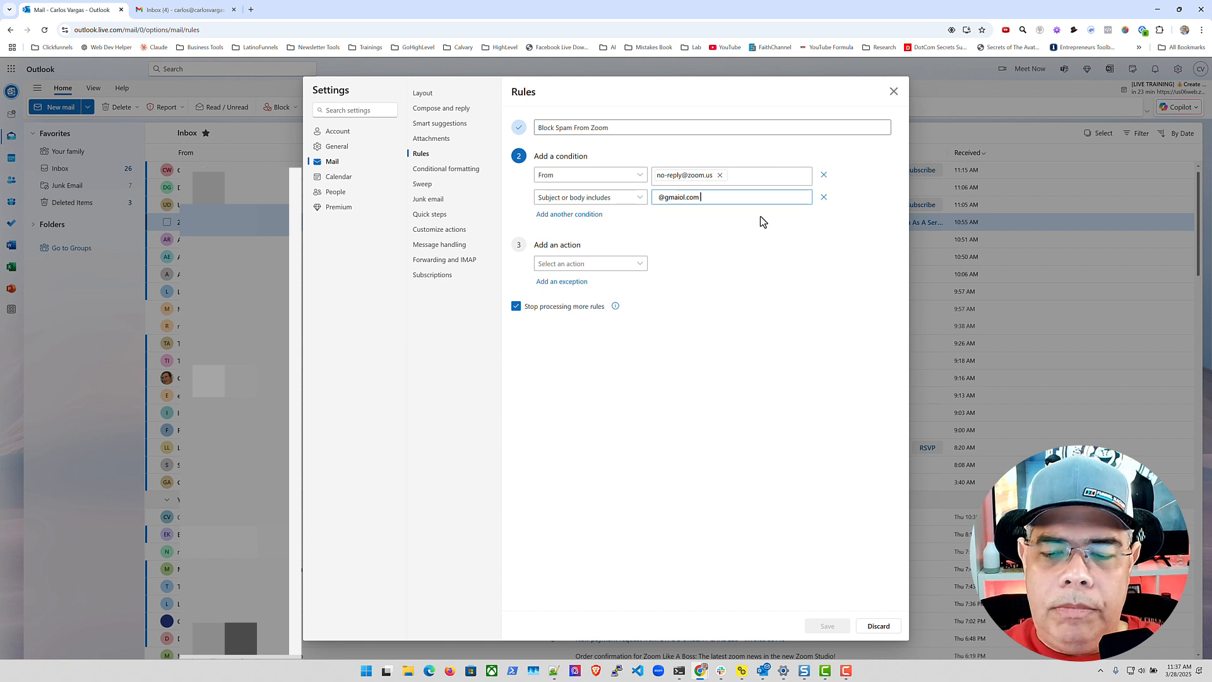
key(Left)
key(Left)
key(Left)
key(Left)
key(BackSpace)
key(BackSpace)
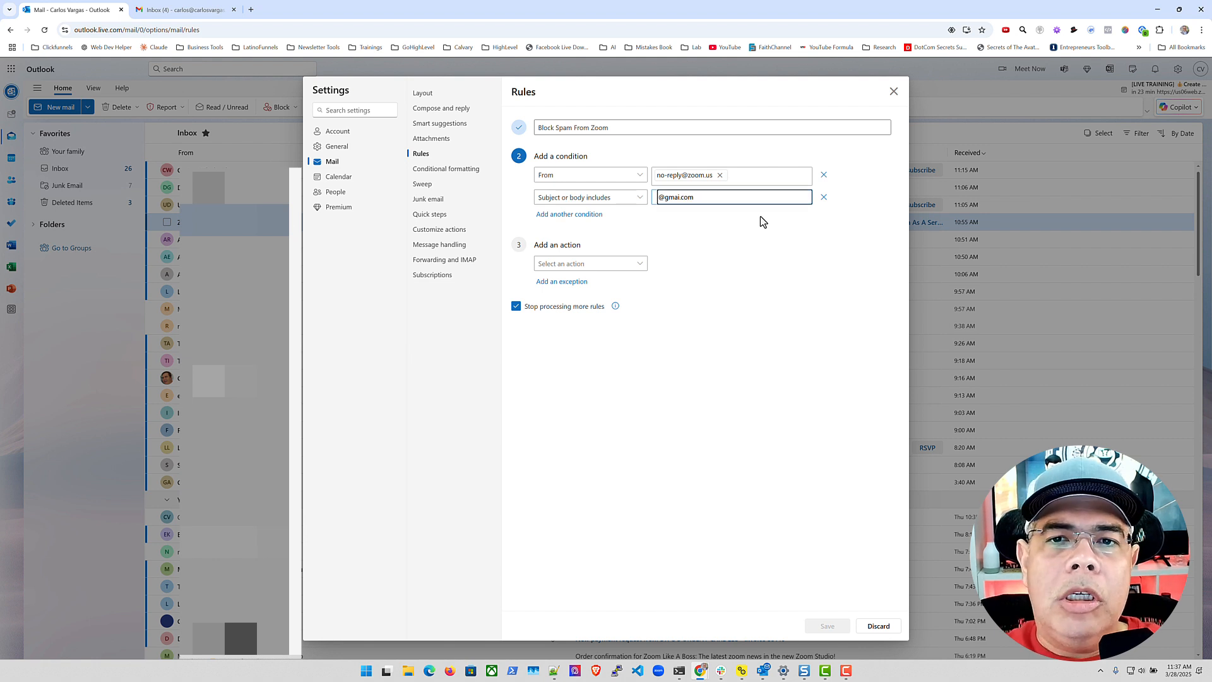
text(l)
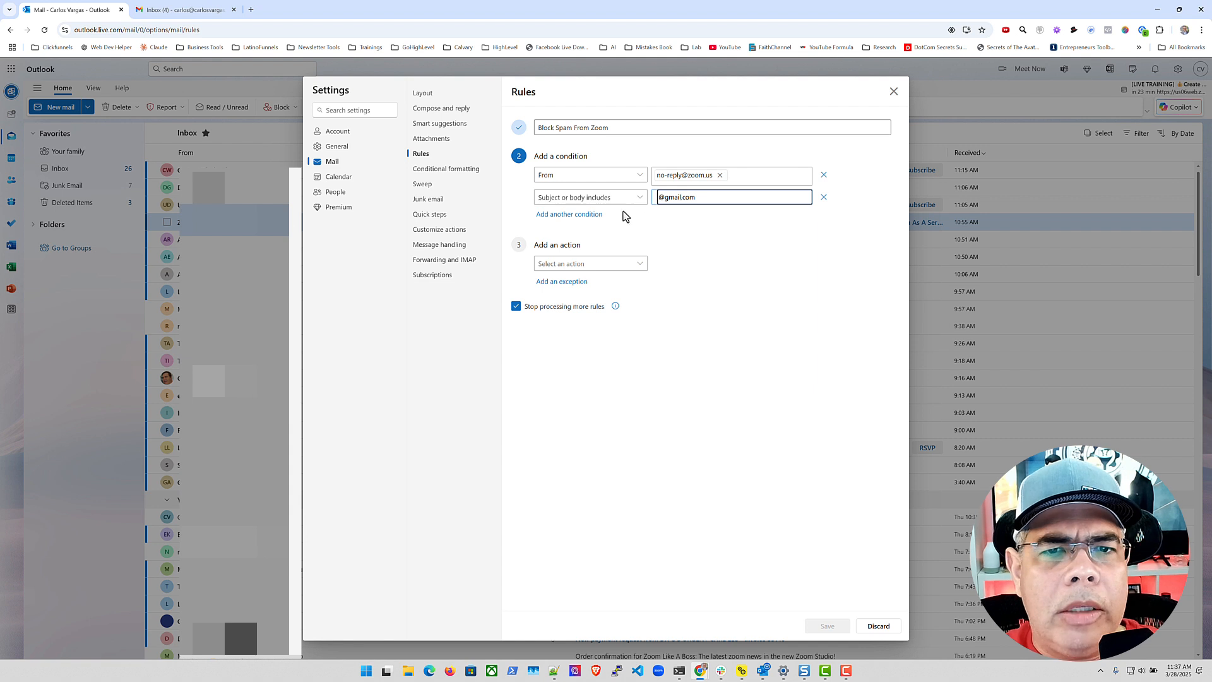
click(624, 130)
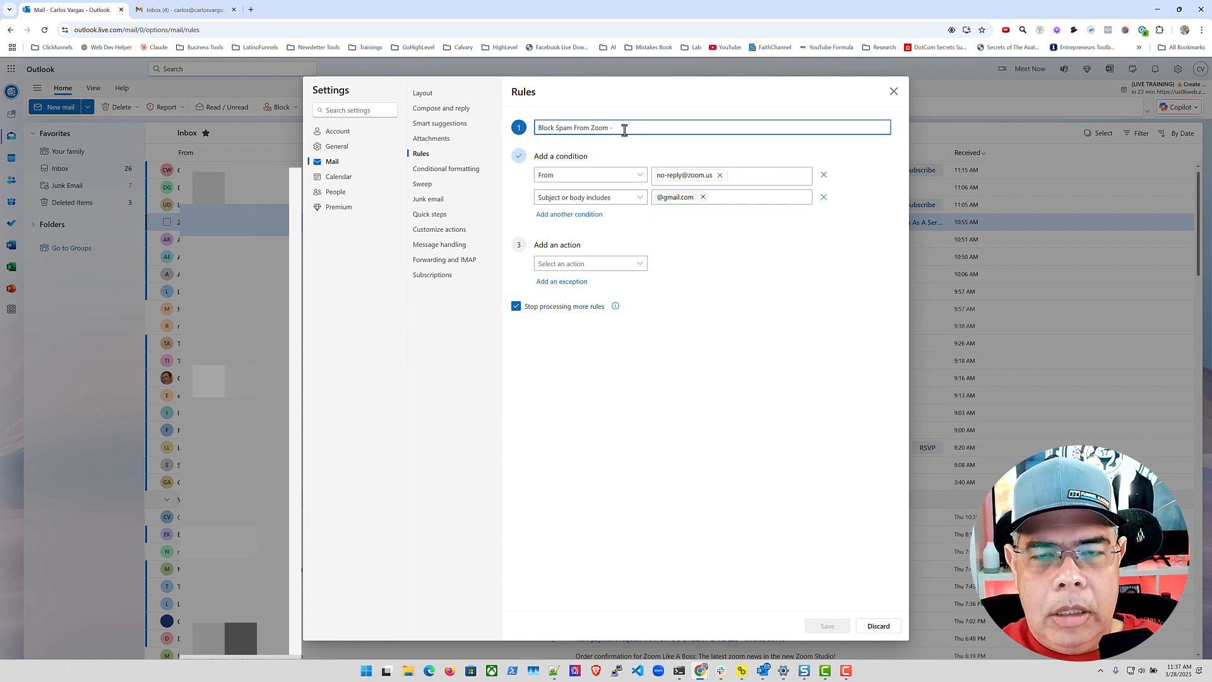
text(- gmail.com)
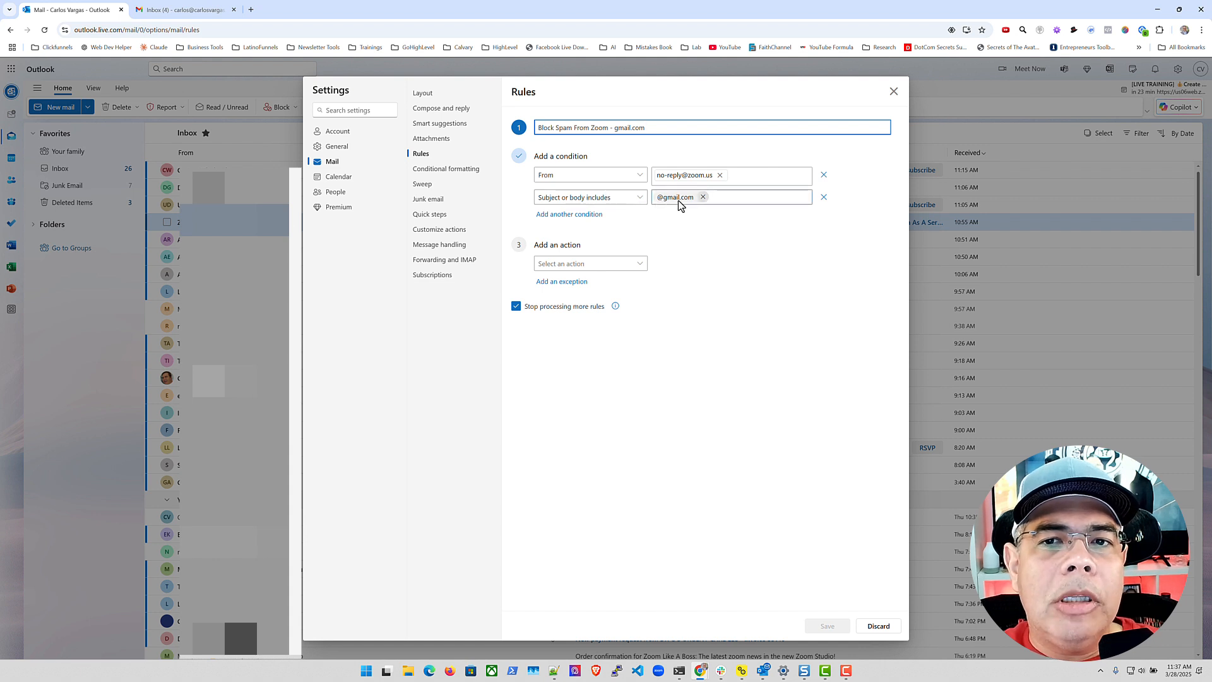
Set the rule's action to Delete and save it
click(639, 264)
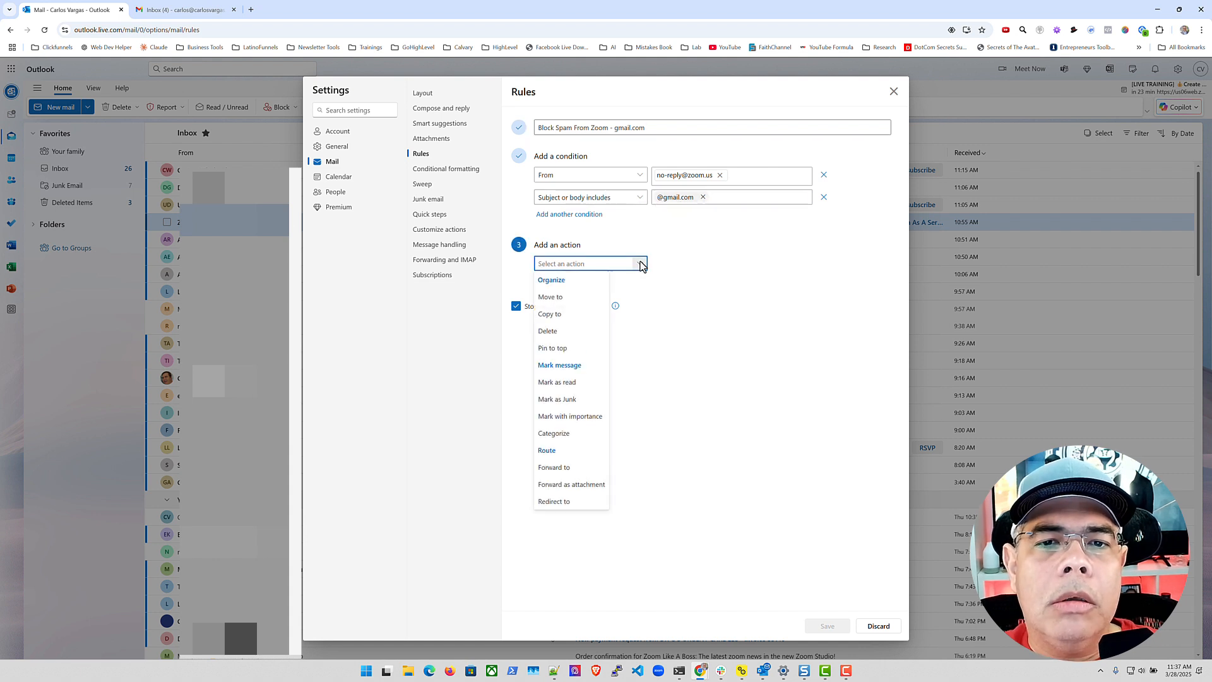
click(548, 332)
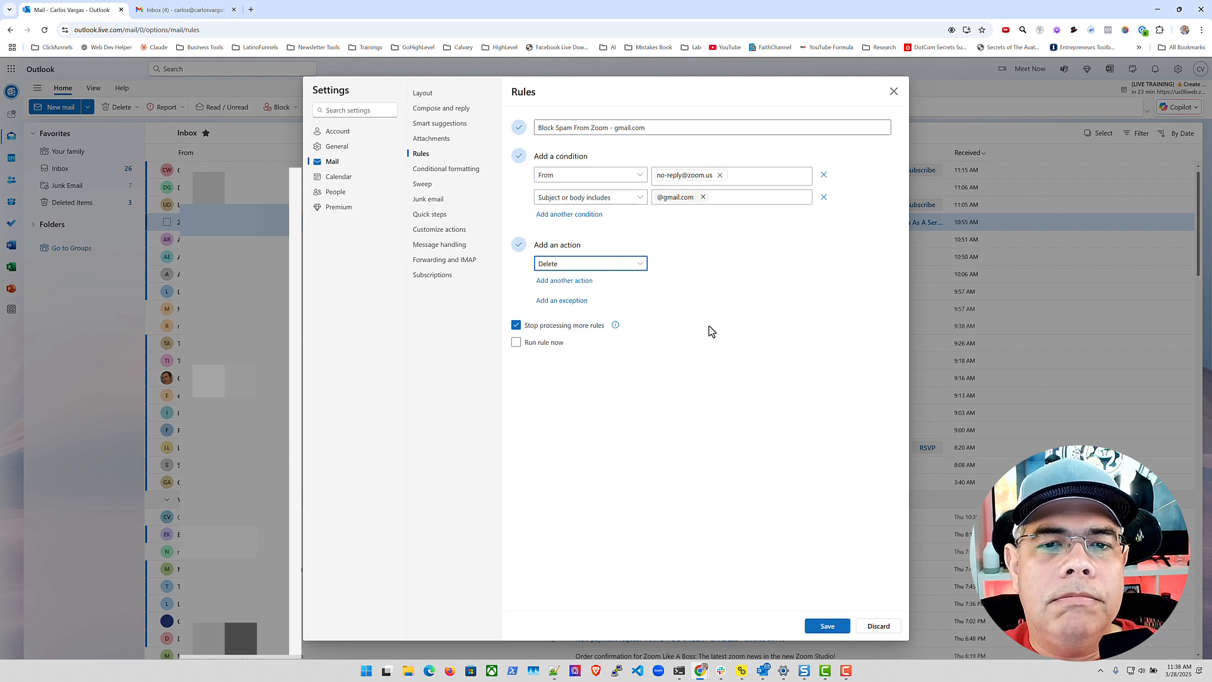
click(828, 626)
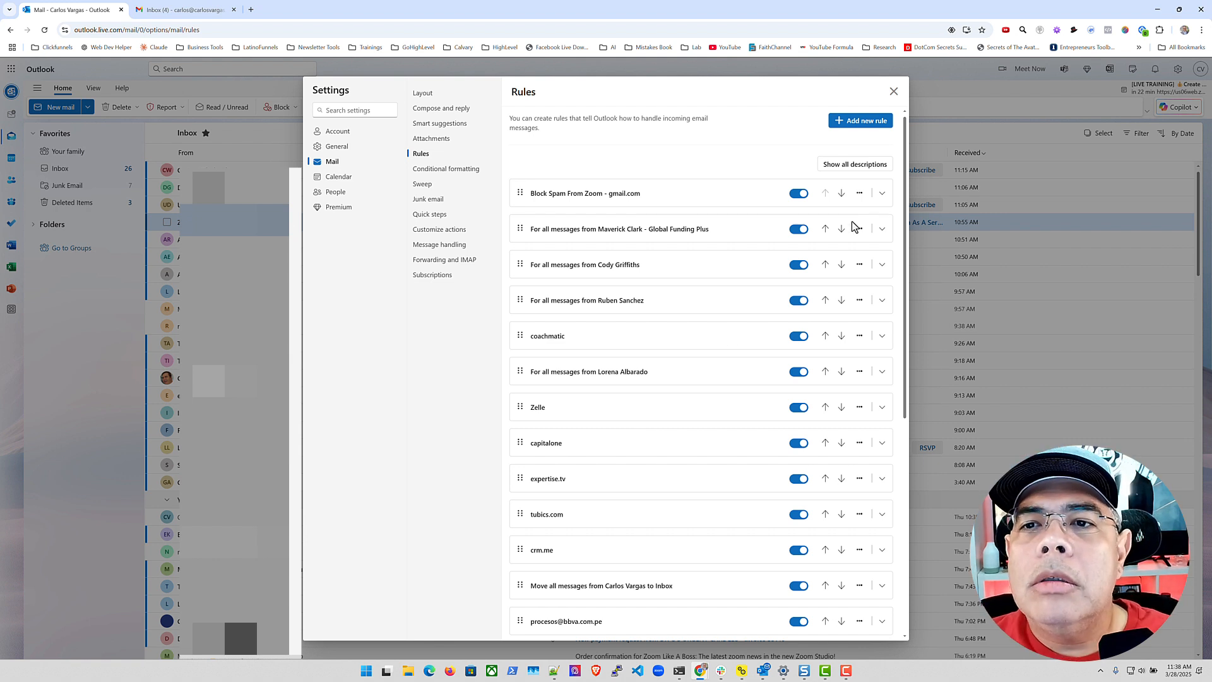
click(860, 193)
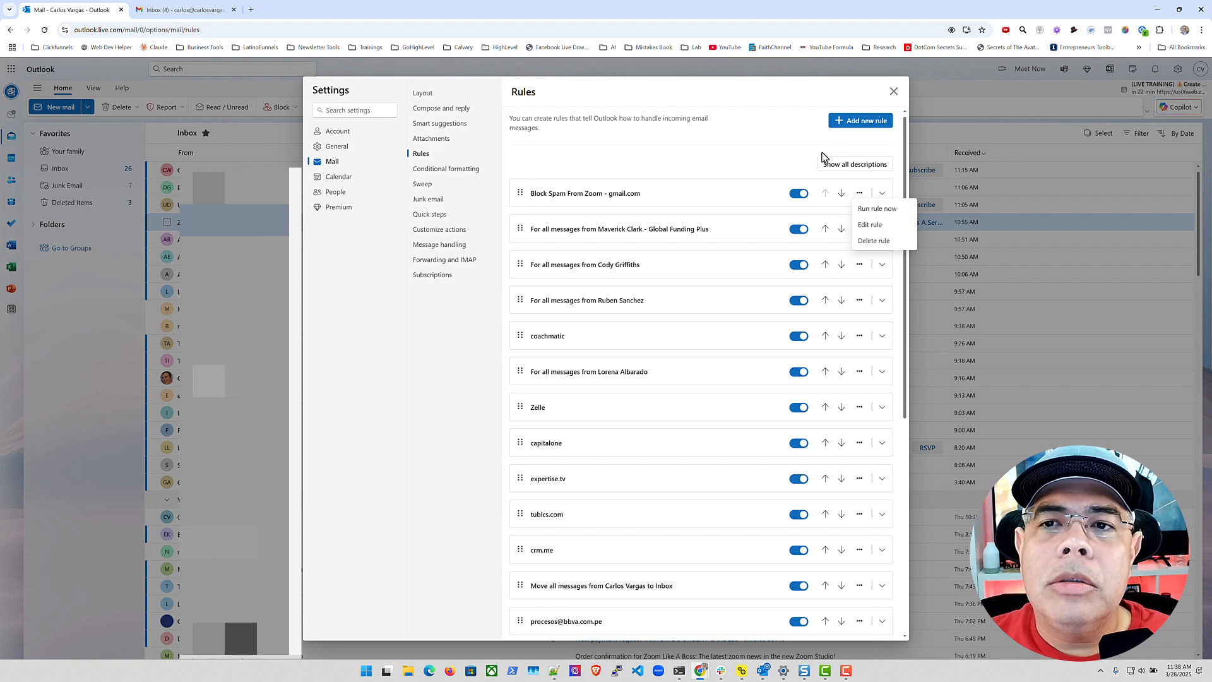
click(842, 122)
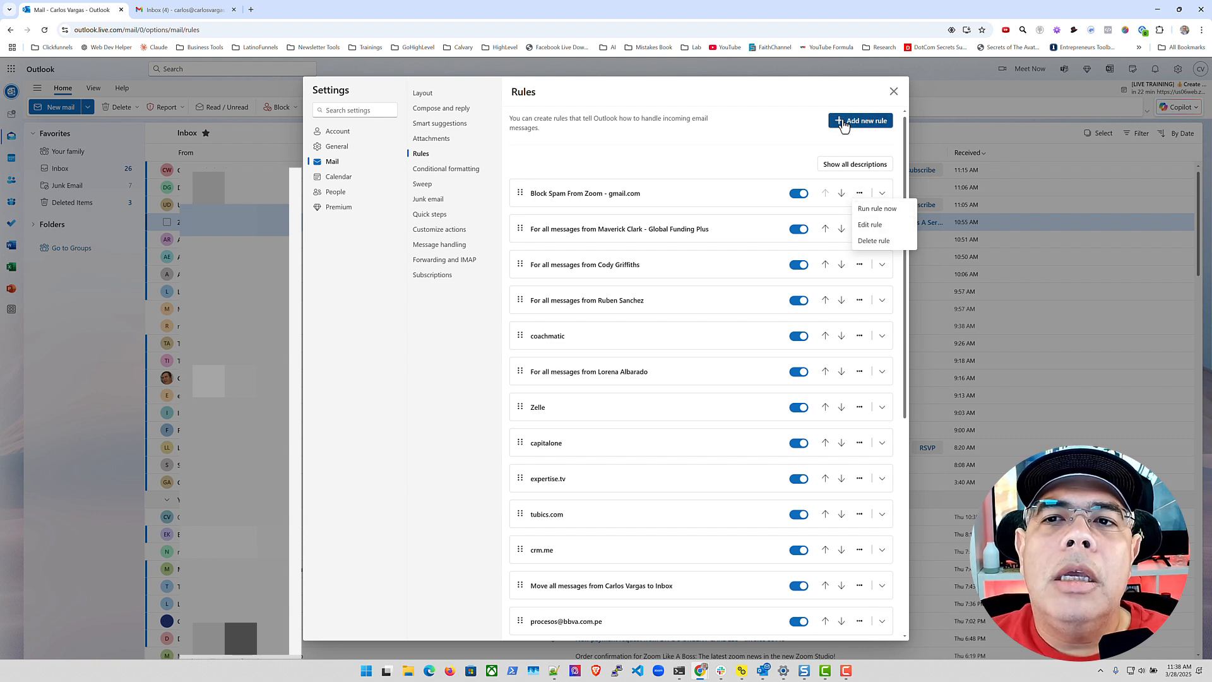
text(bl)
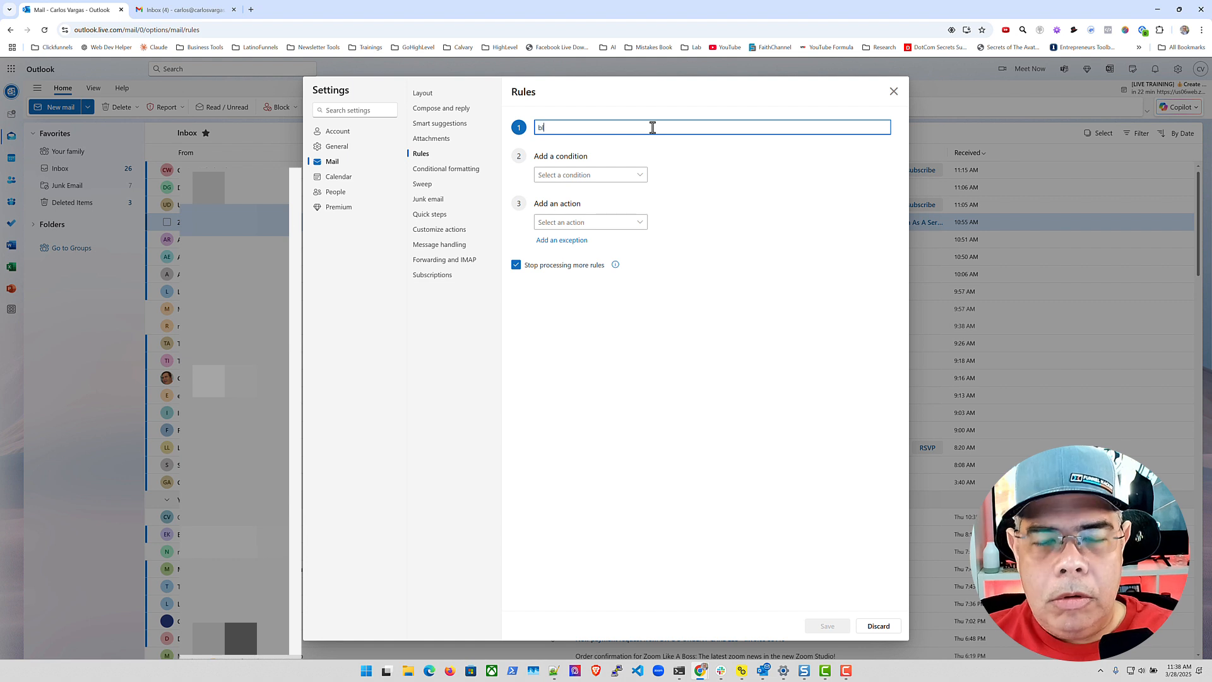
key(BackSpace)
key(BackSpace)
text(Block S)
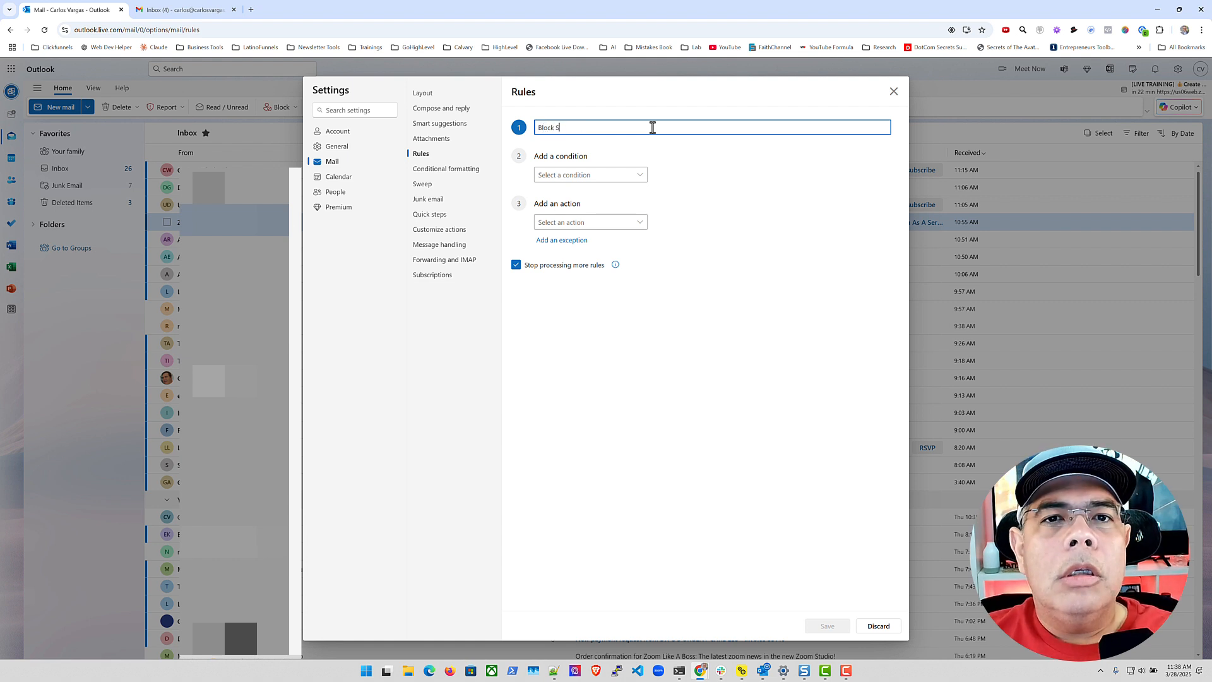
text(pam From Zoom -)
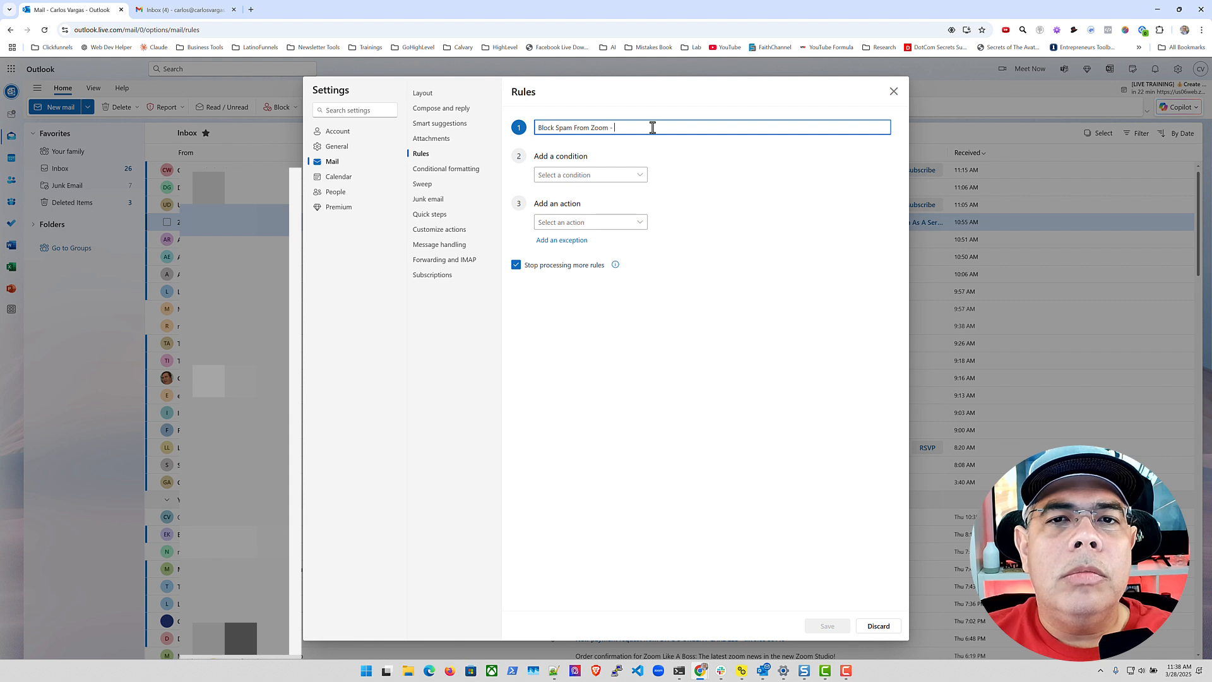
text( yahoo.com)
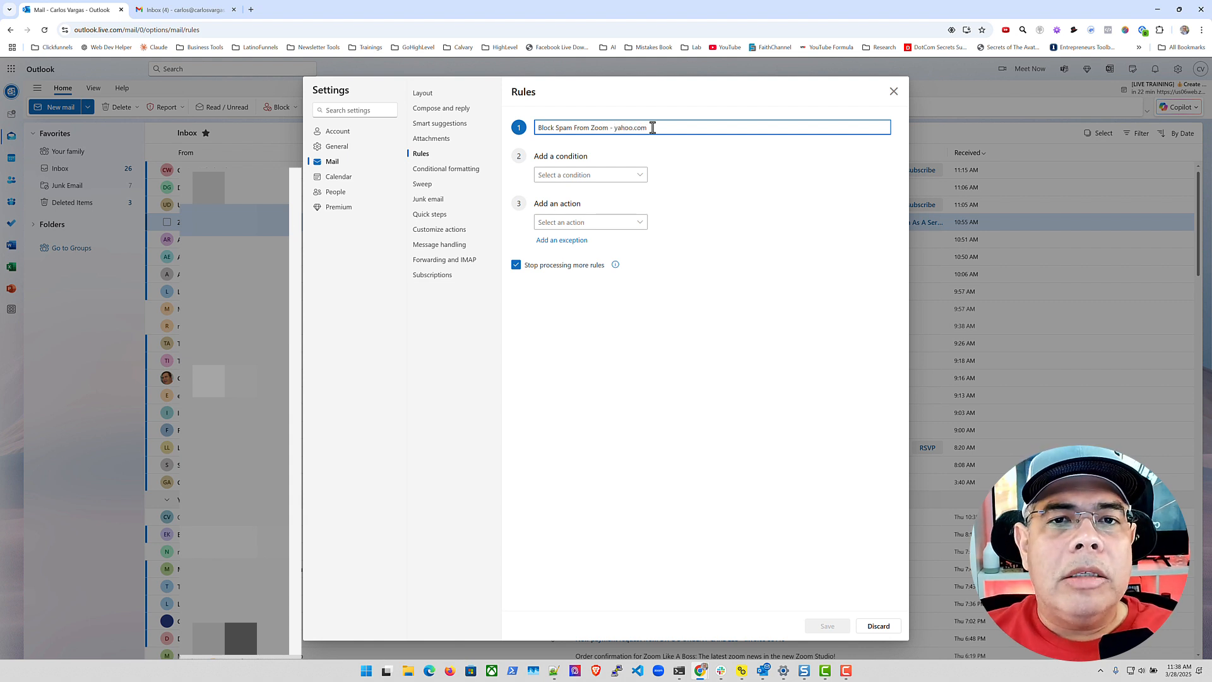
click(633, 178)
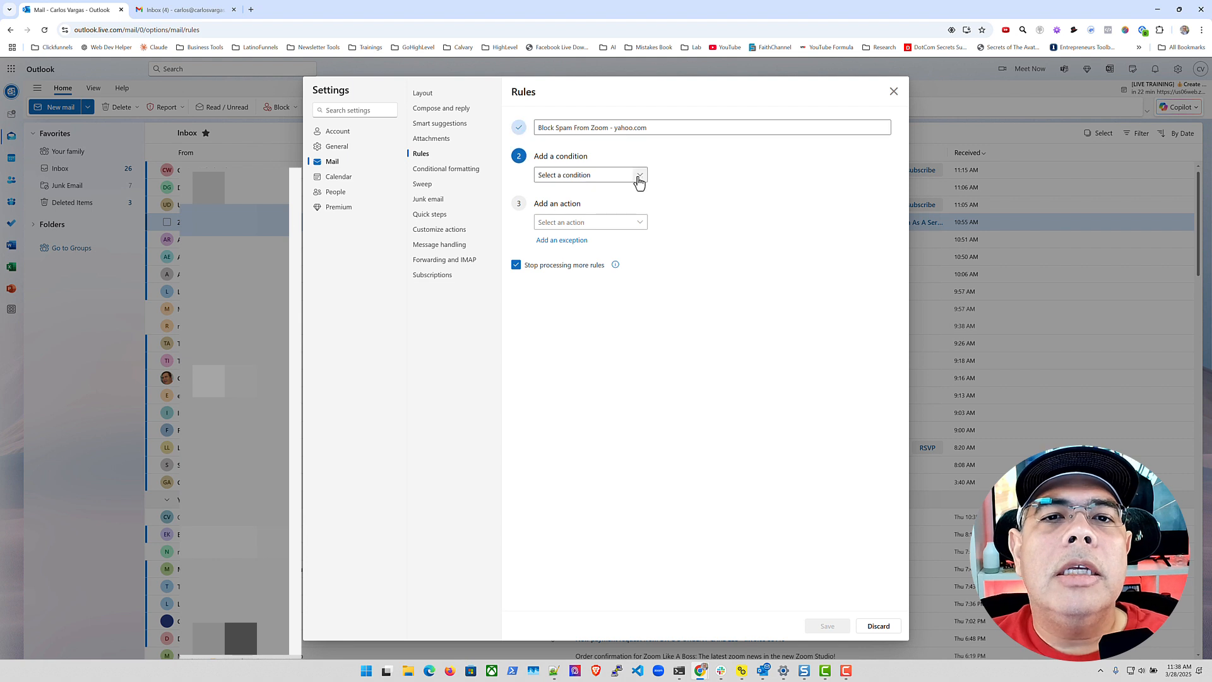
click(672, 124)
click(691, 175)
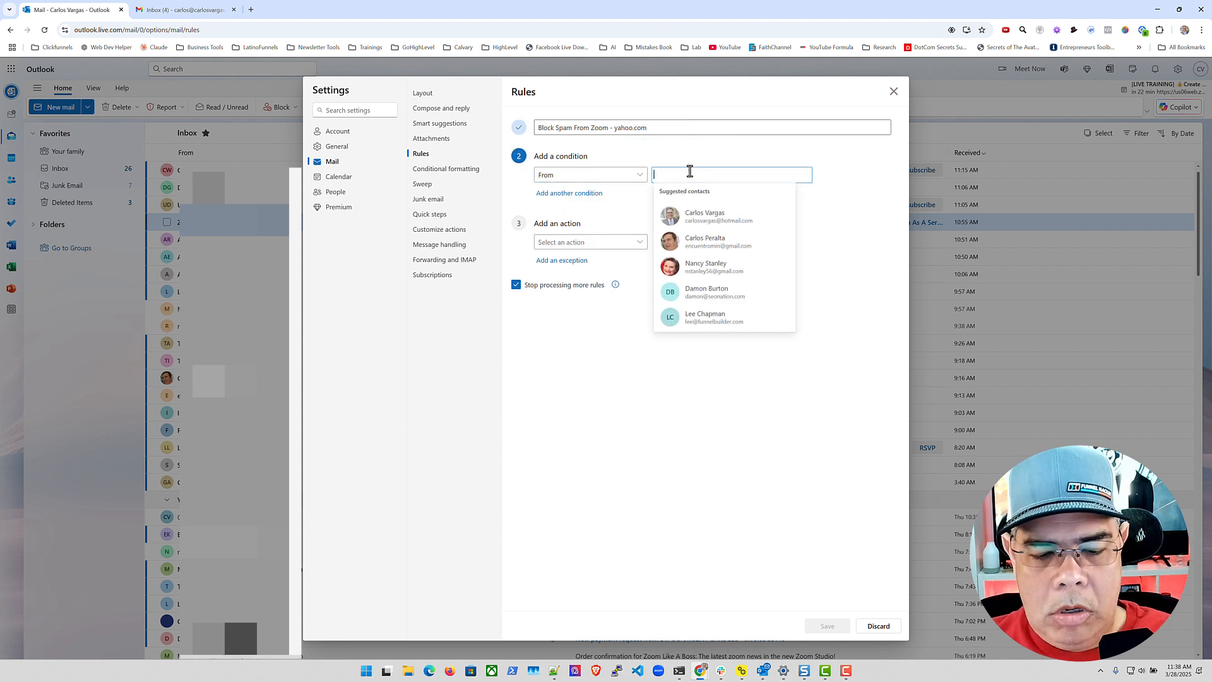
key(ctrl+v)
click(566, 204)
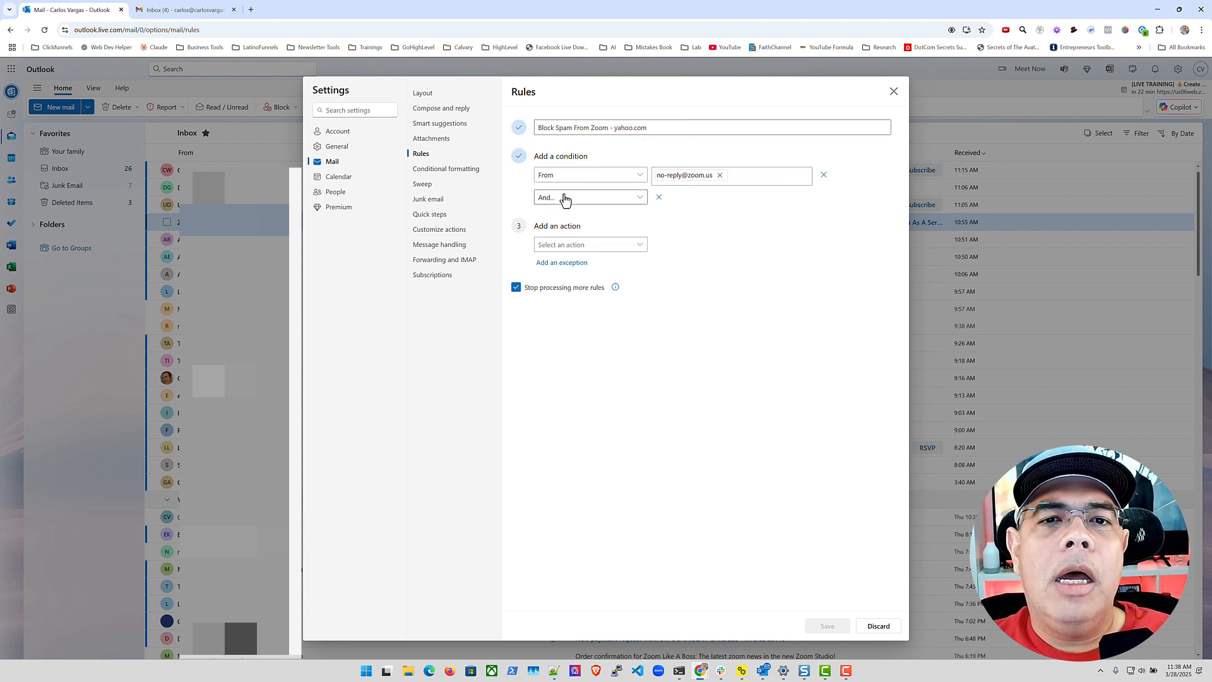
click(640, 197)
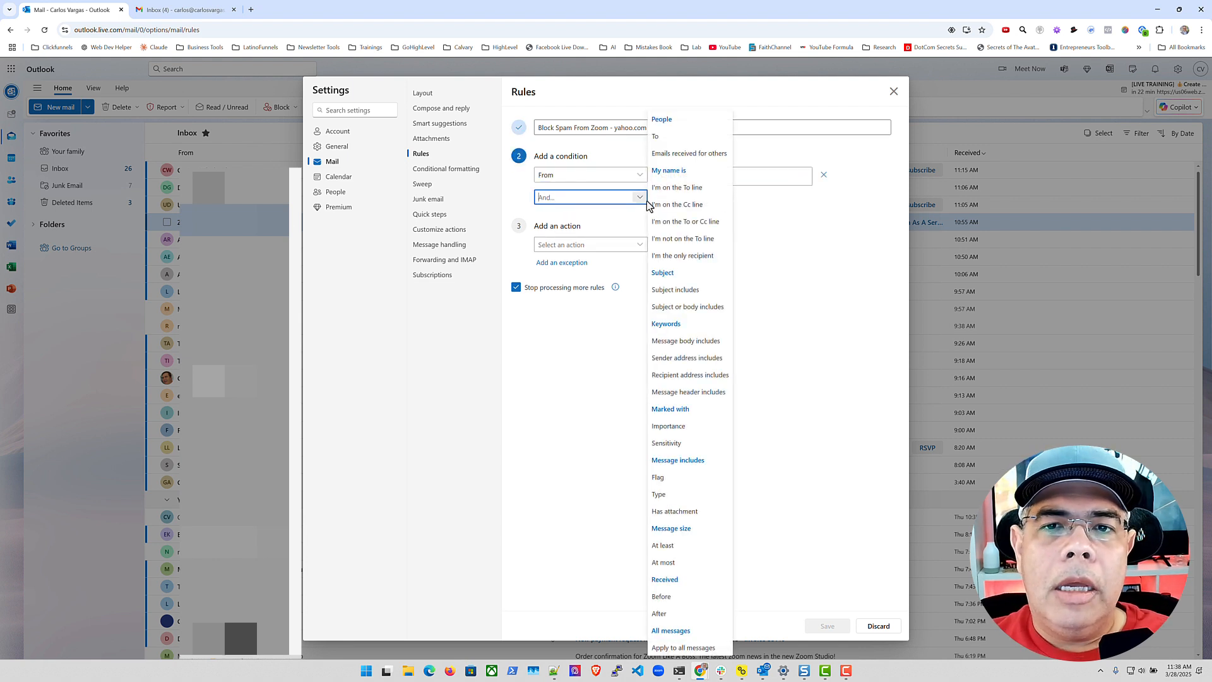
click(685, 307)
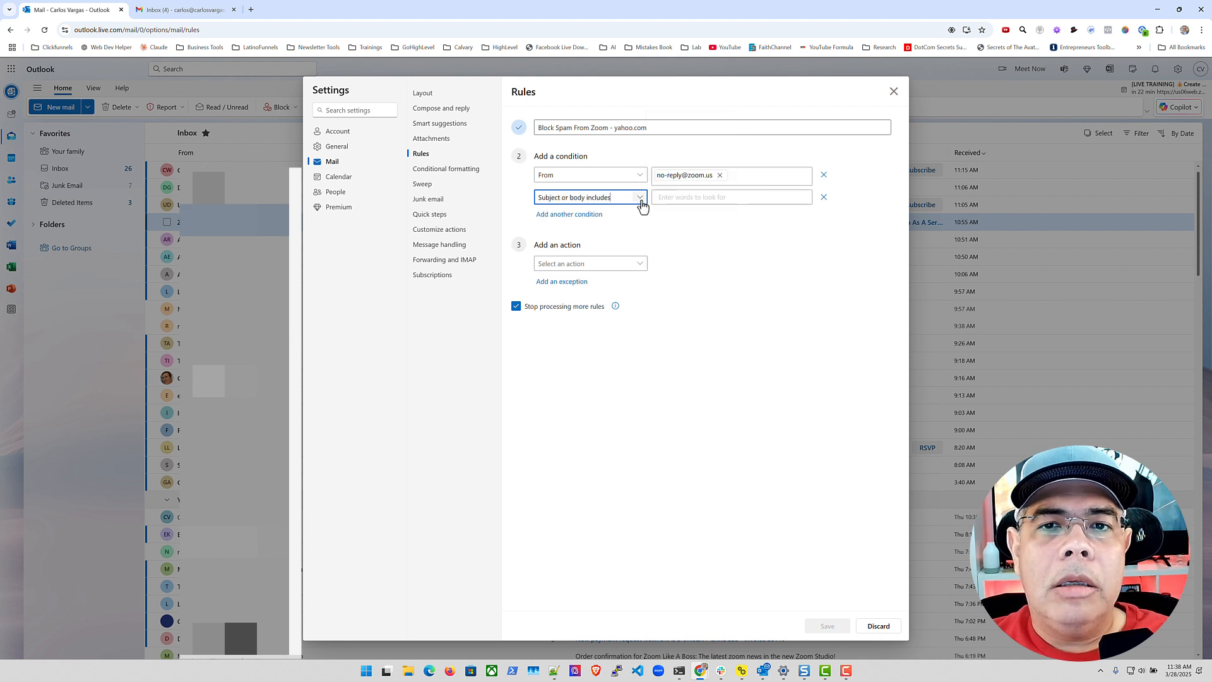
click(686, 198)
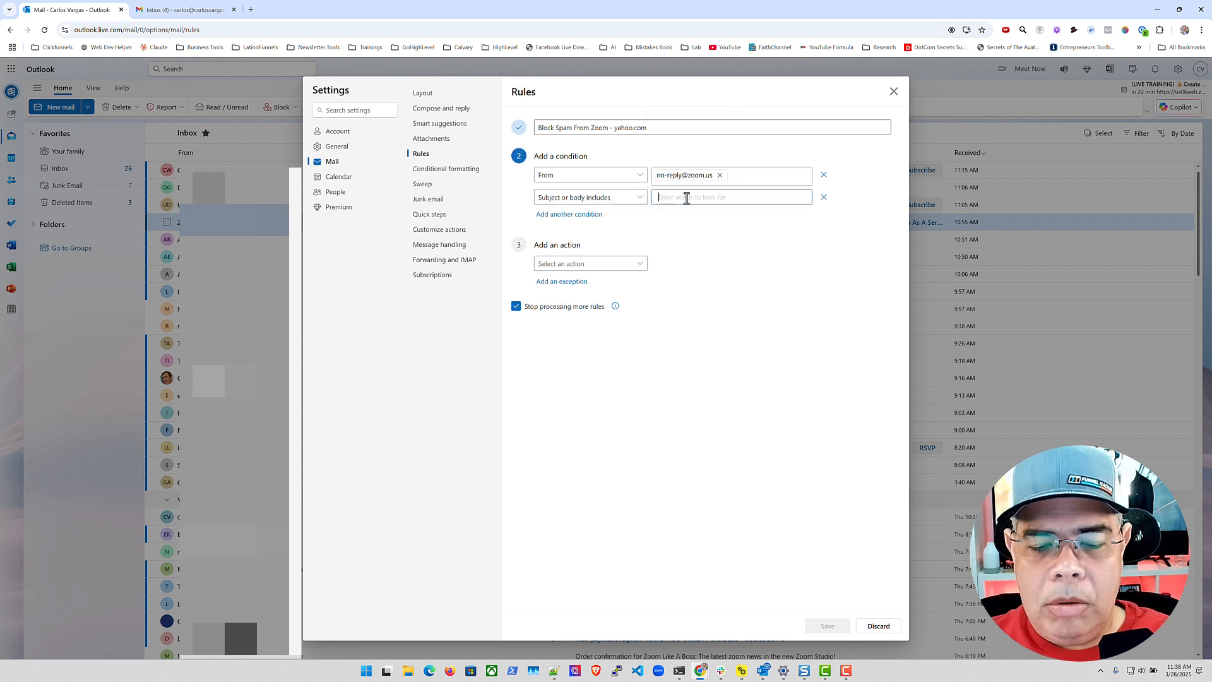
text(@yahoo.co)
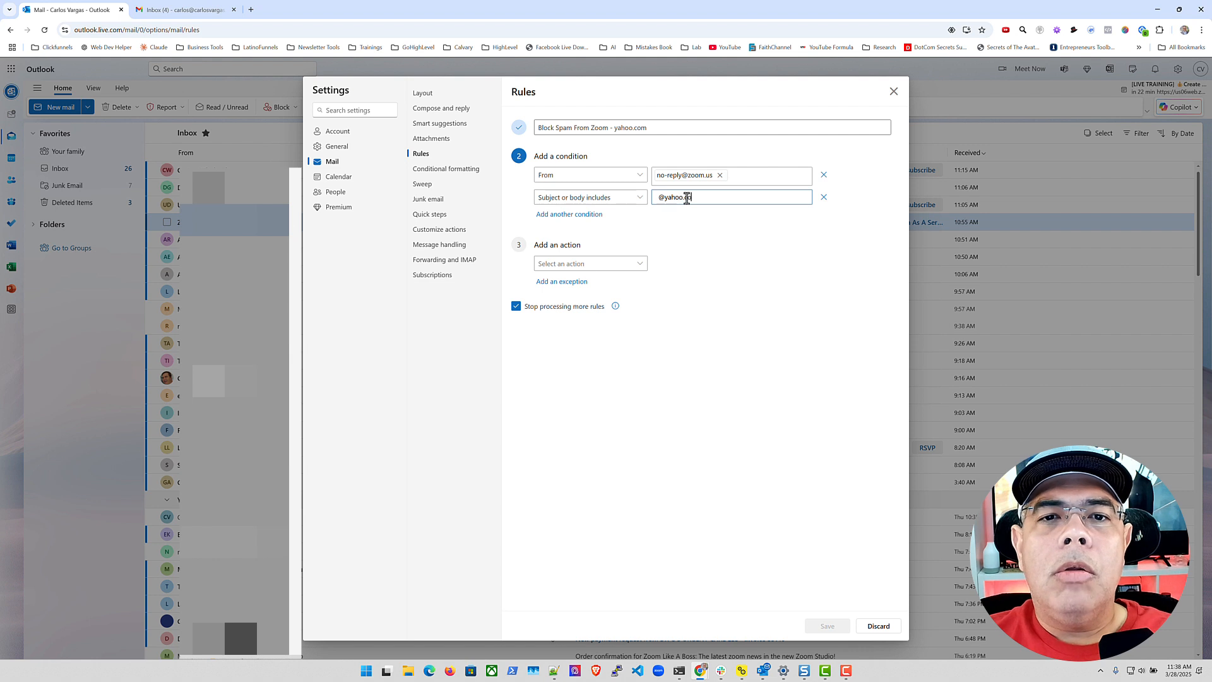
text(m)
click(640, 264)
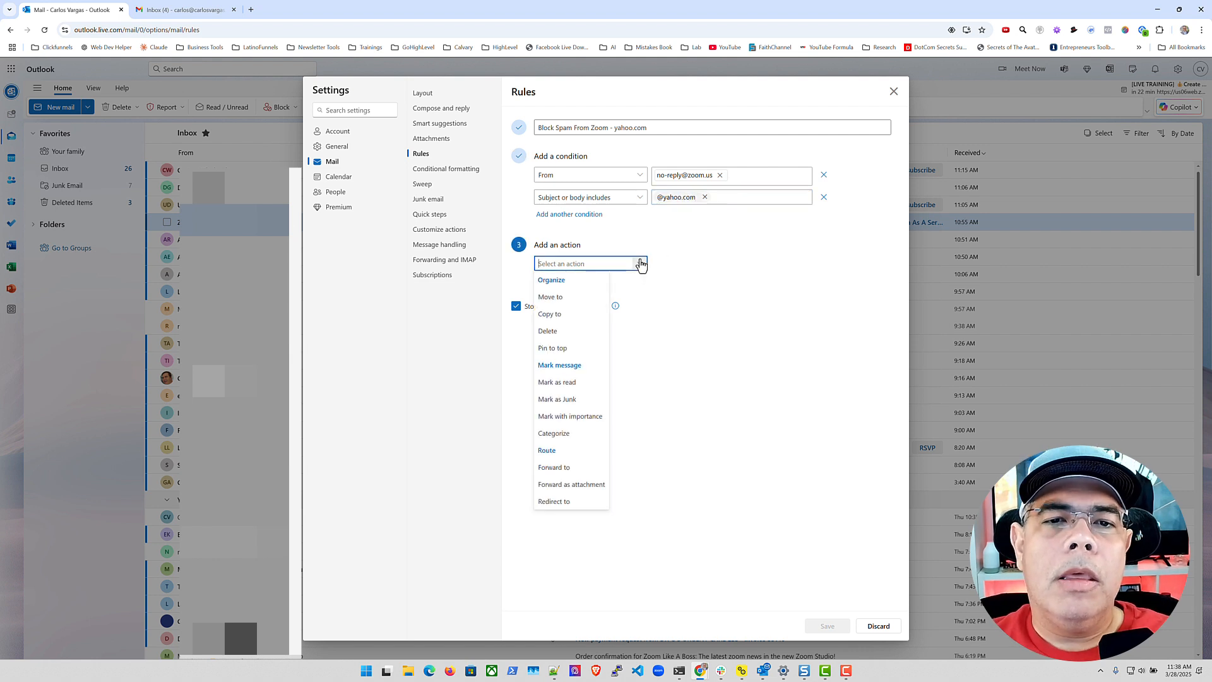
click(561, 332)
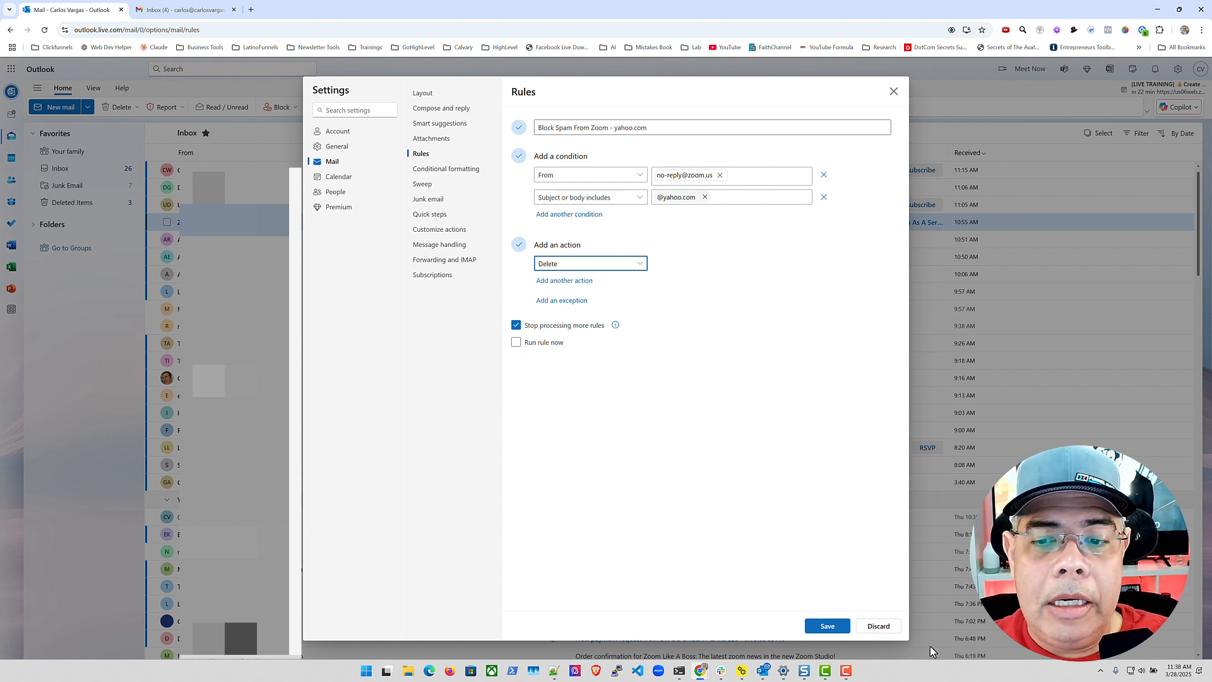
click(825, 627)
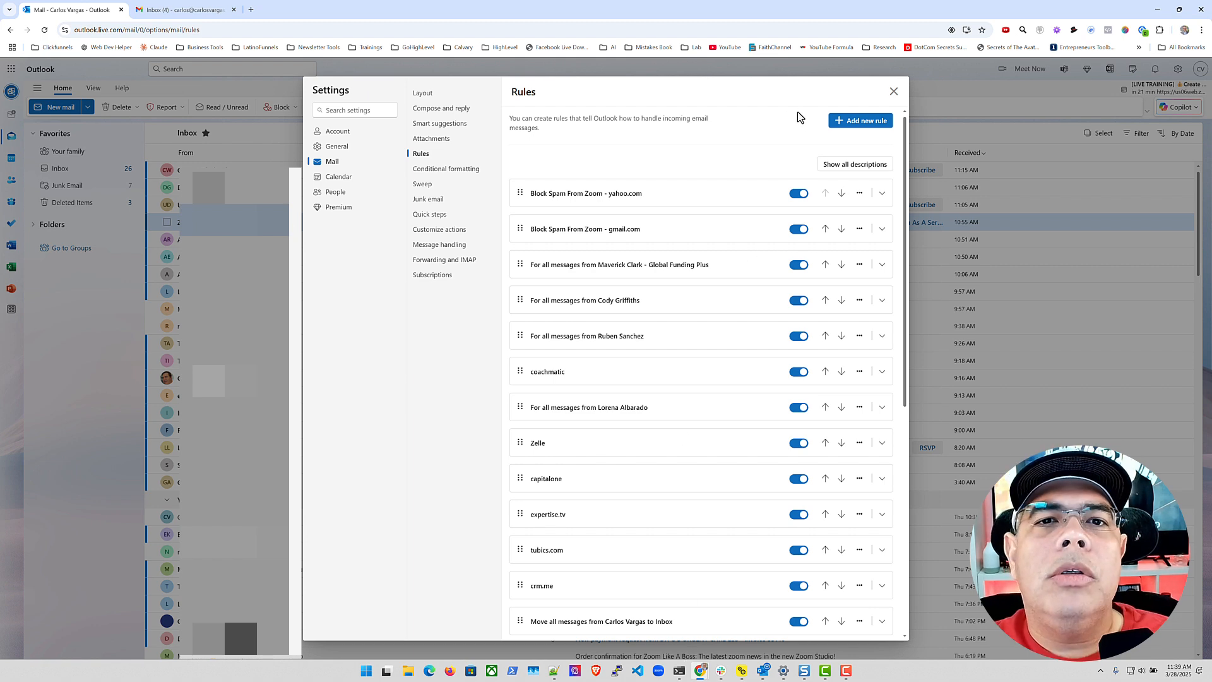
Switch to Gmail and open its full settings page via See all settings
click(197, 10)
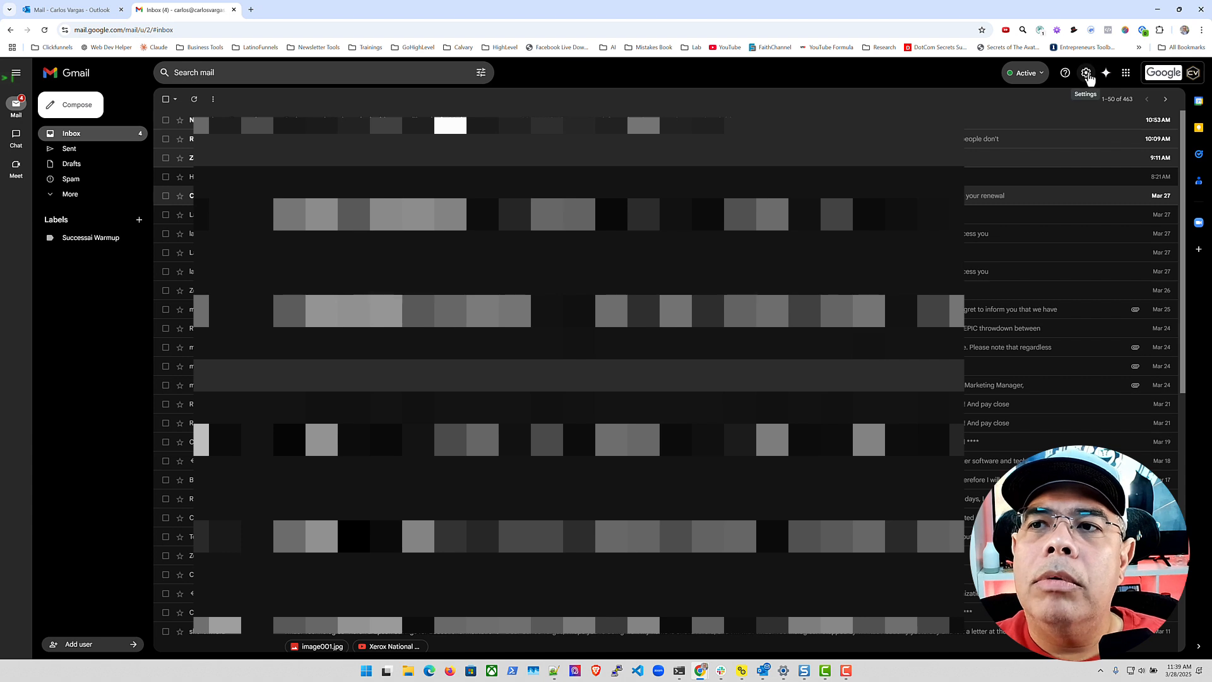
click(1086, 74)
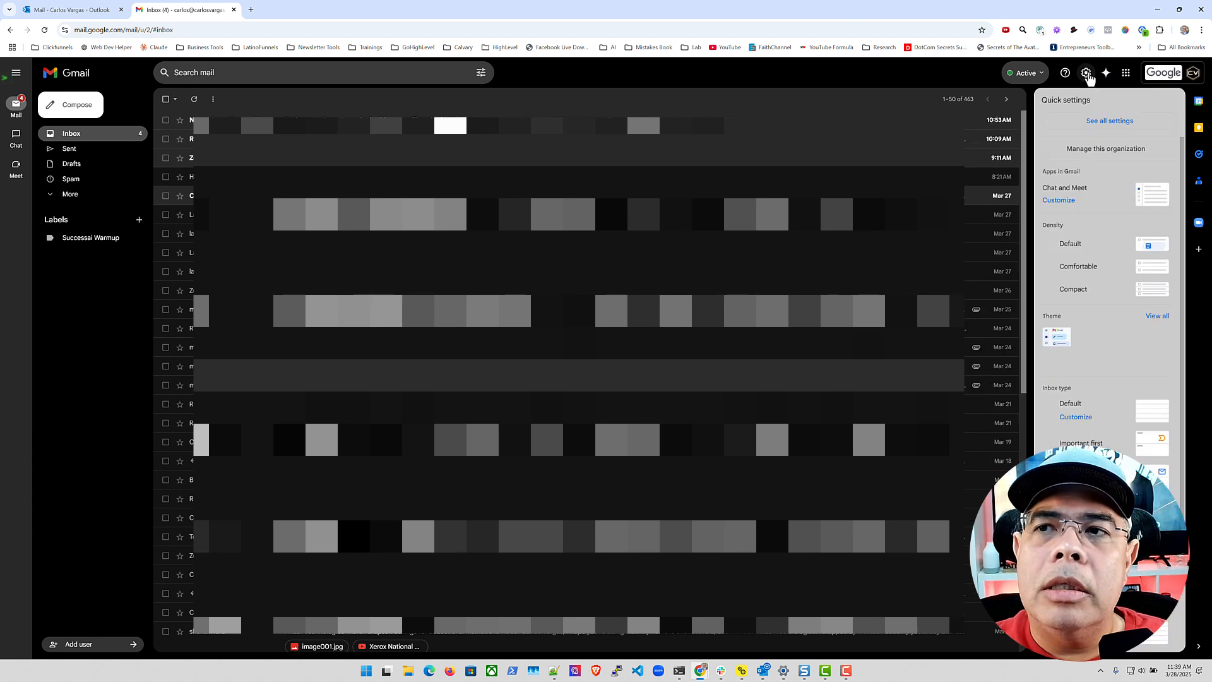
click(1096, 122)
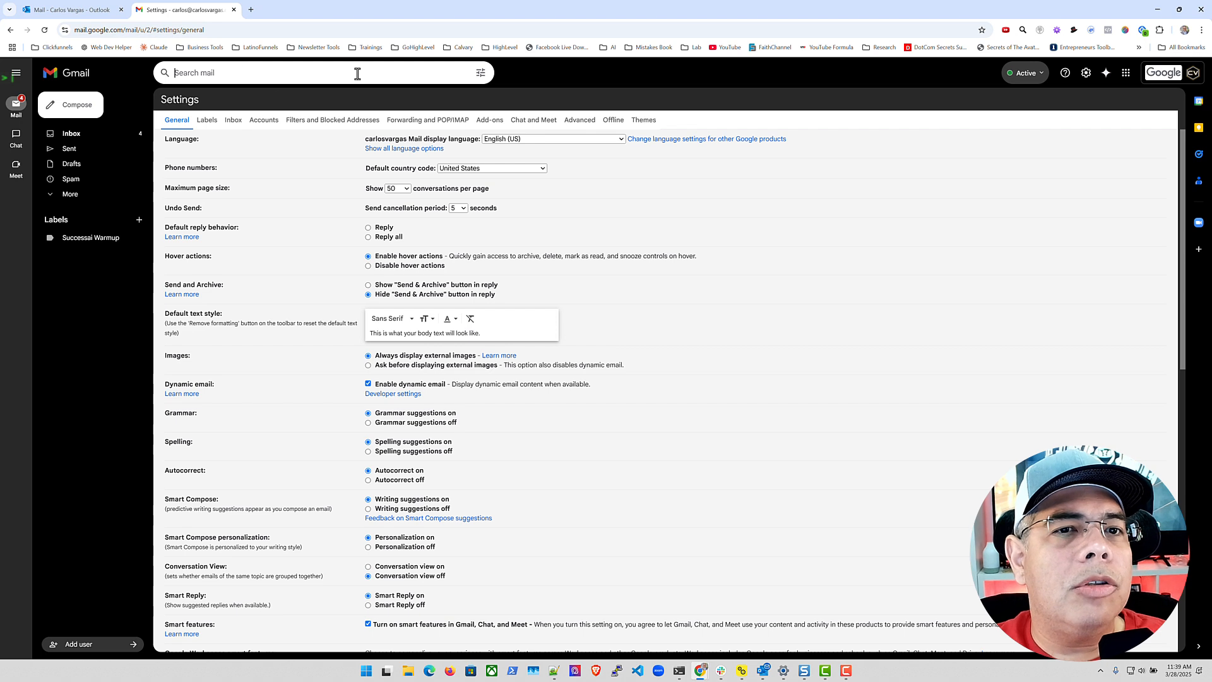
click(481, 73)
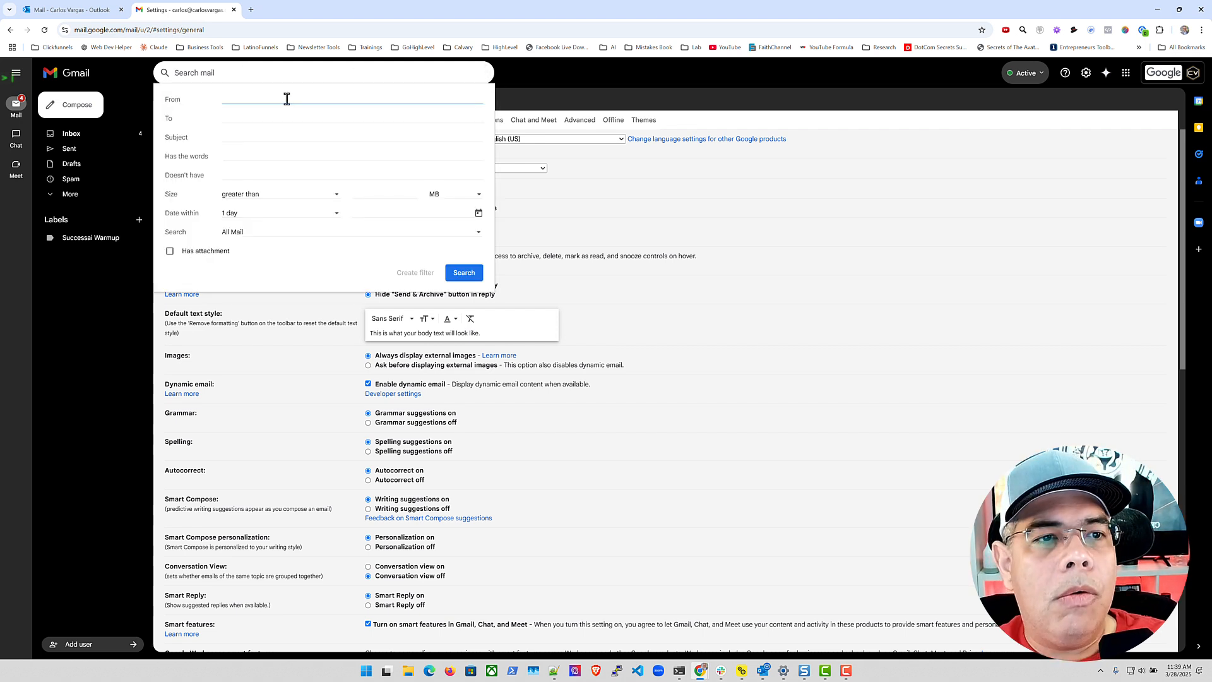
key(ctrl+v)
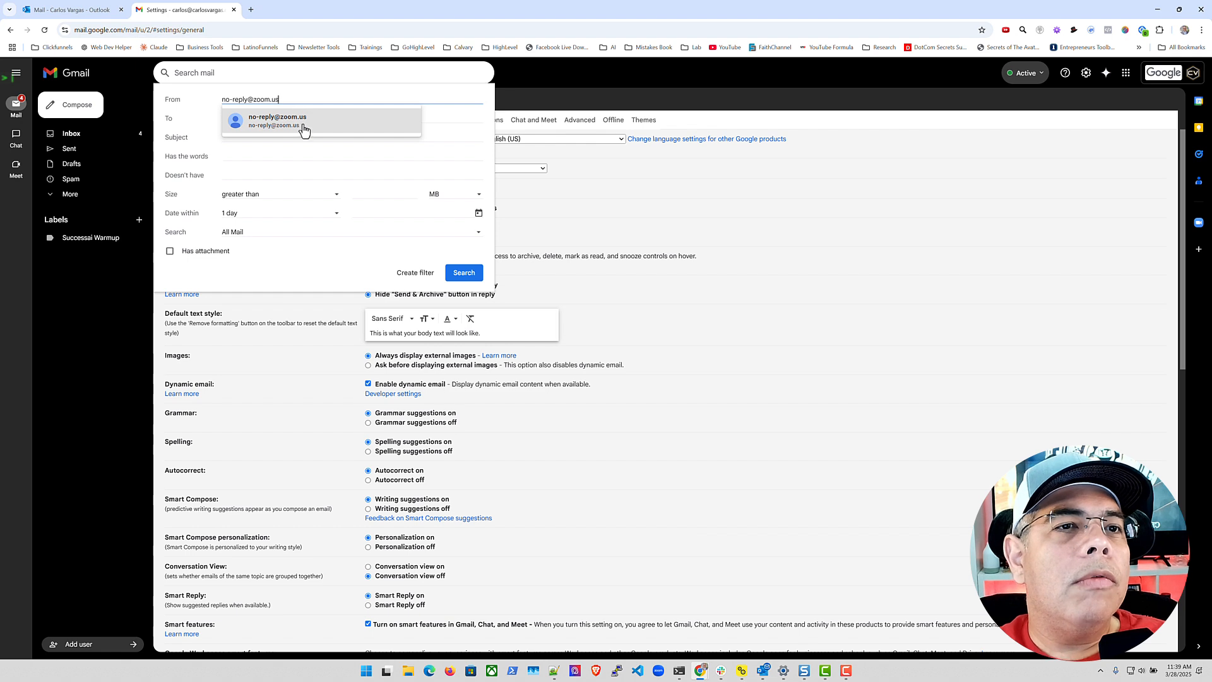
click(303, 131)
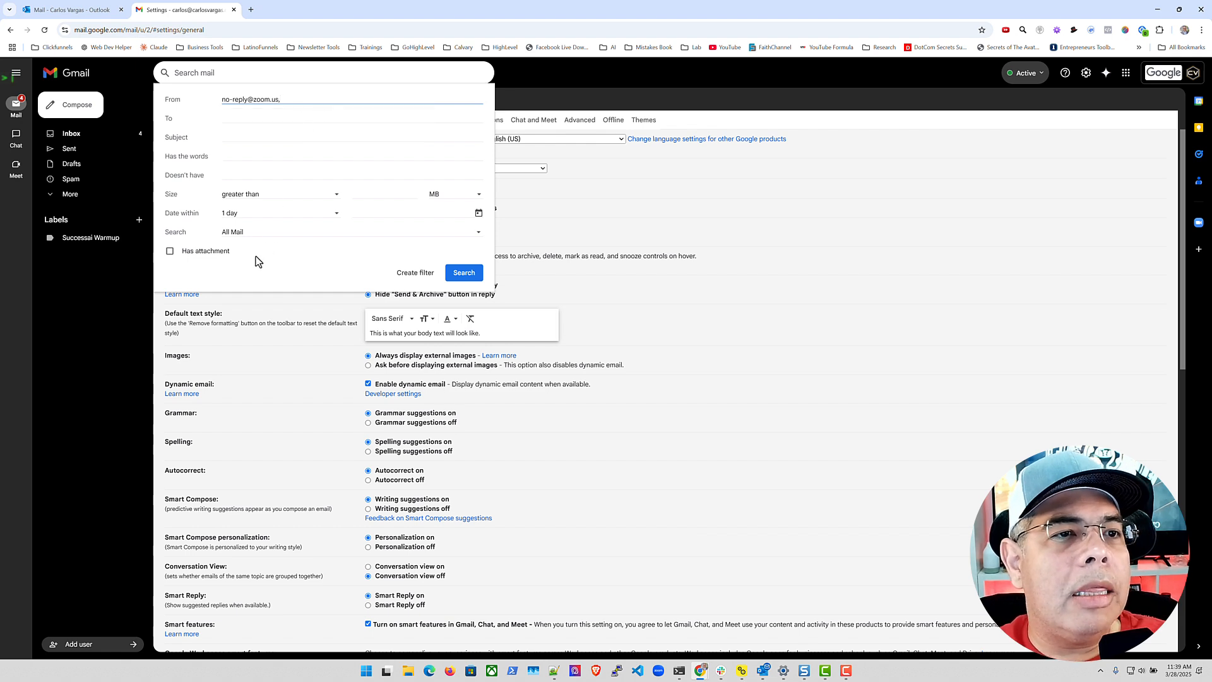
click(237, 155)
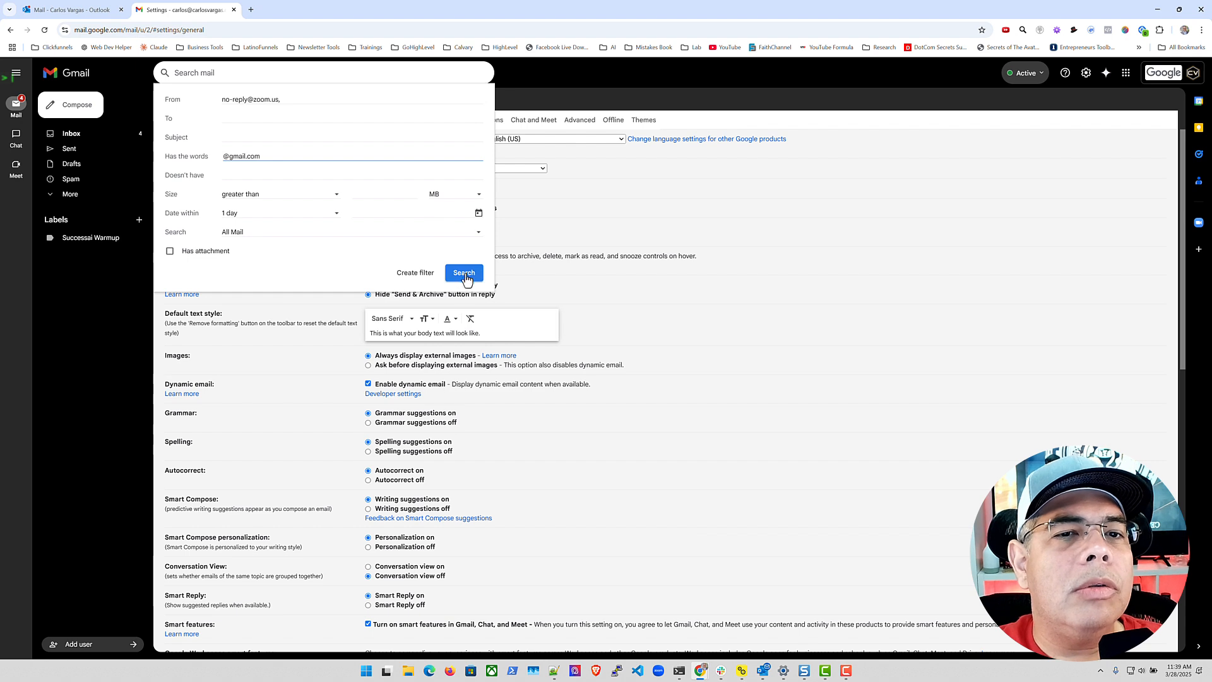
click(302, 97)
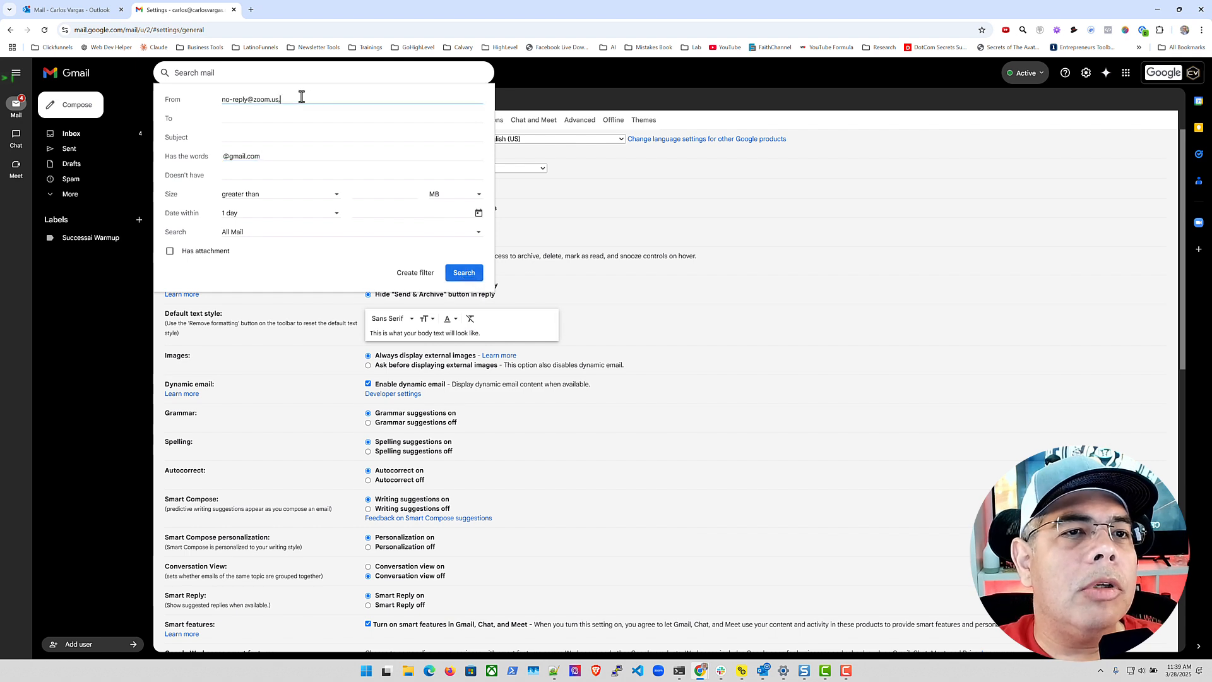
key(BackSpace)
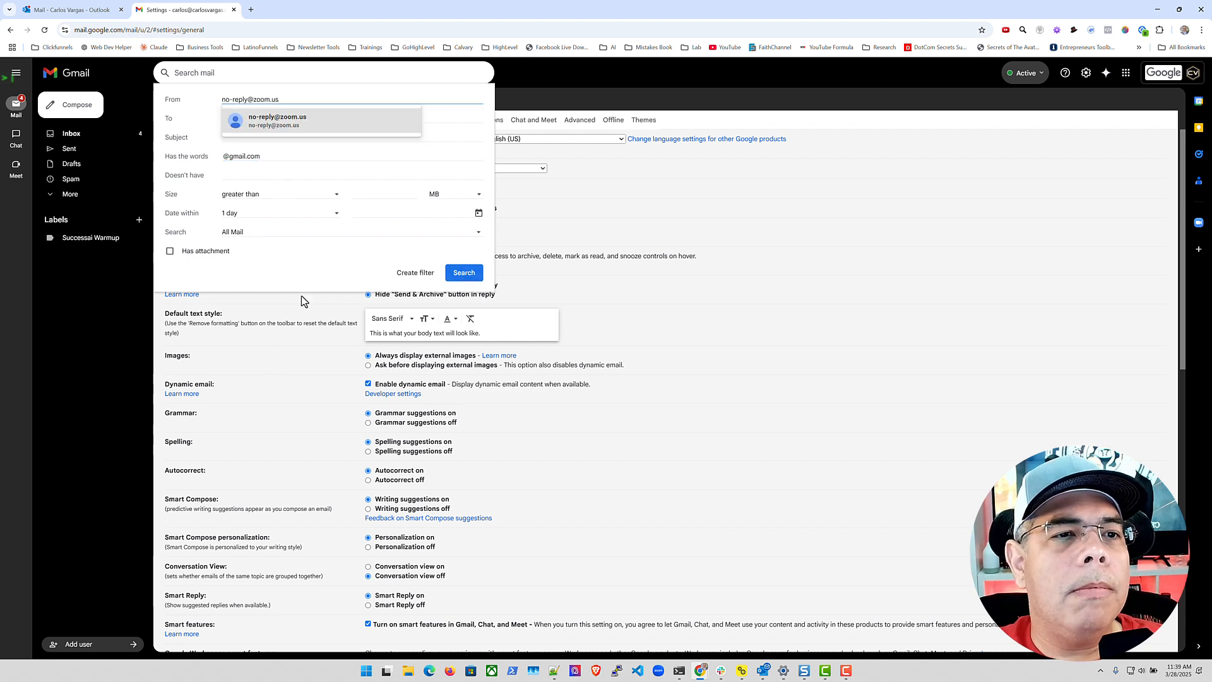
click(303, 273)
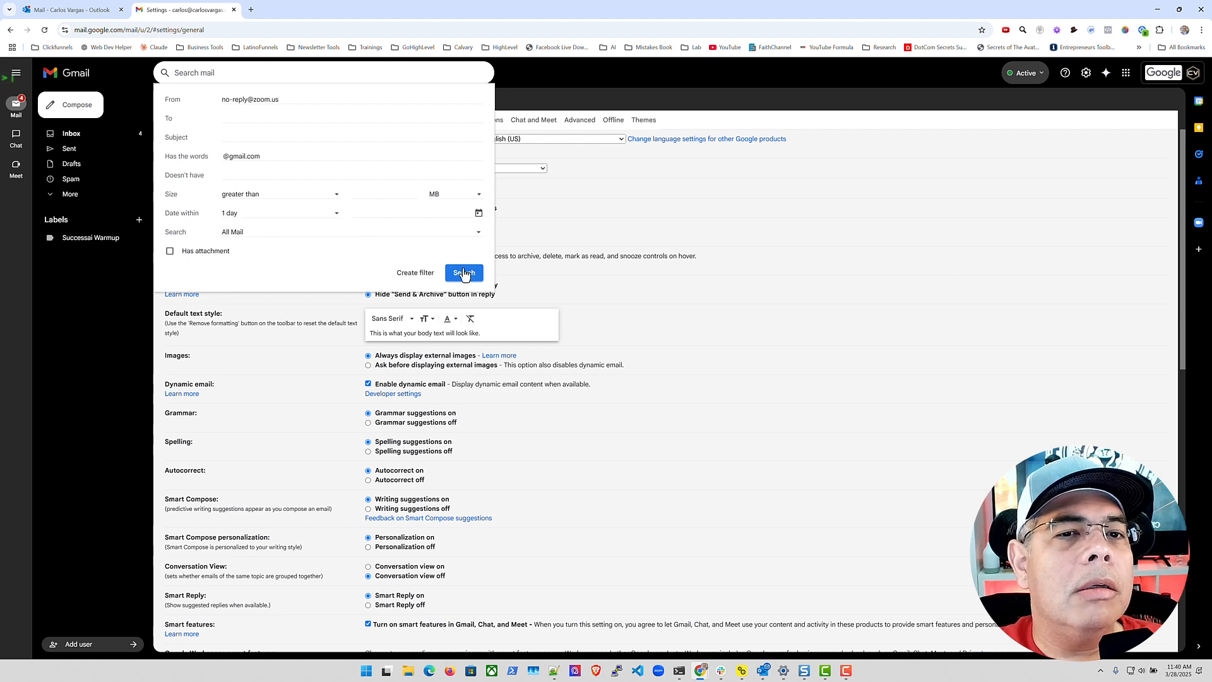
click(406, 274)
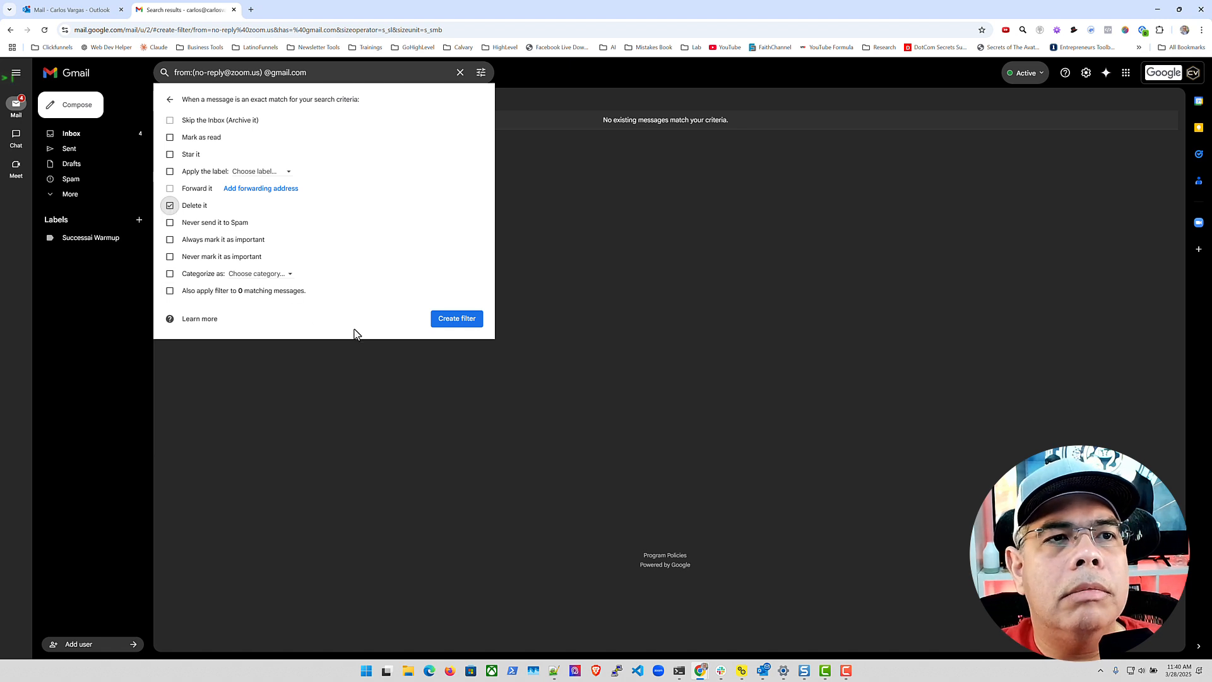
click(463, 324)
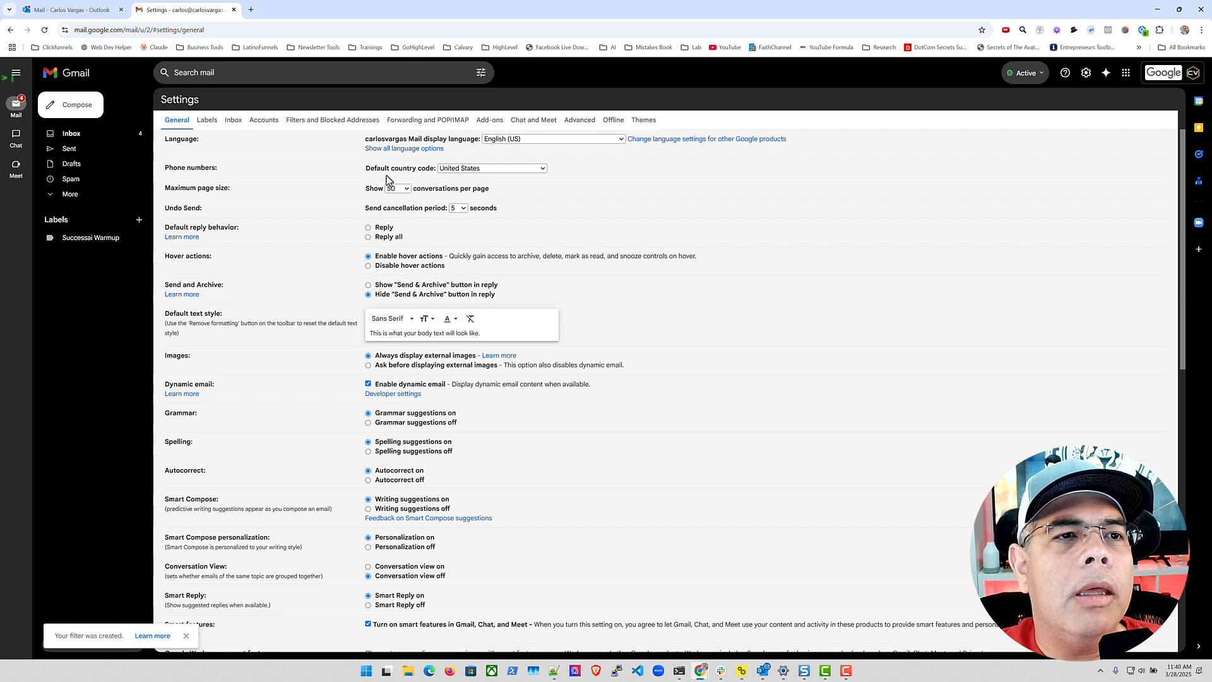
click(481, 72)
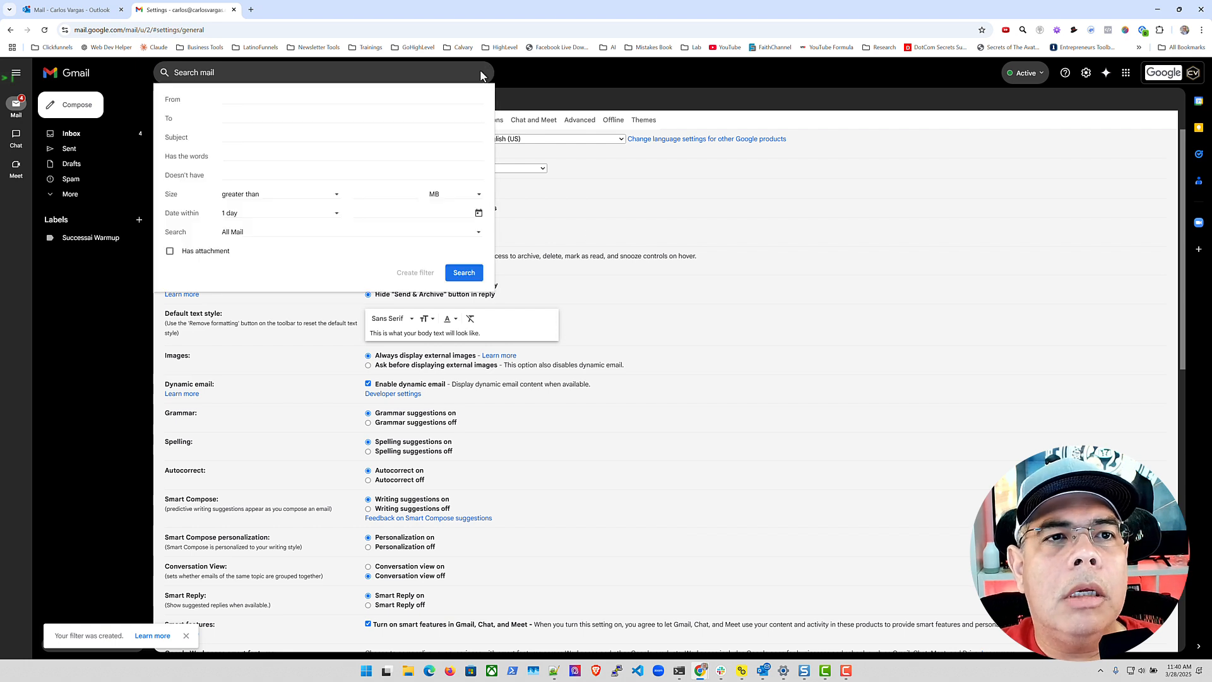
click(274, 99)
key(ctrl+v)
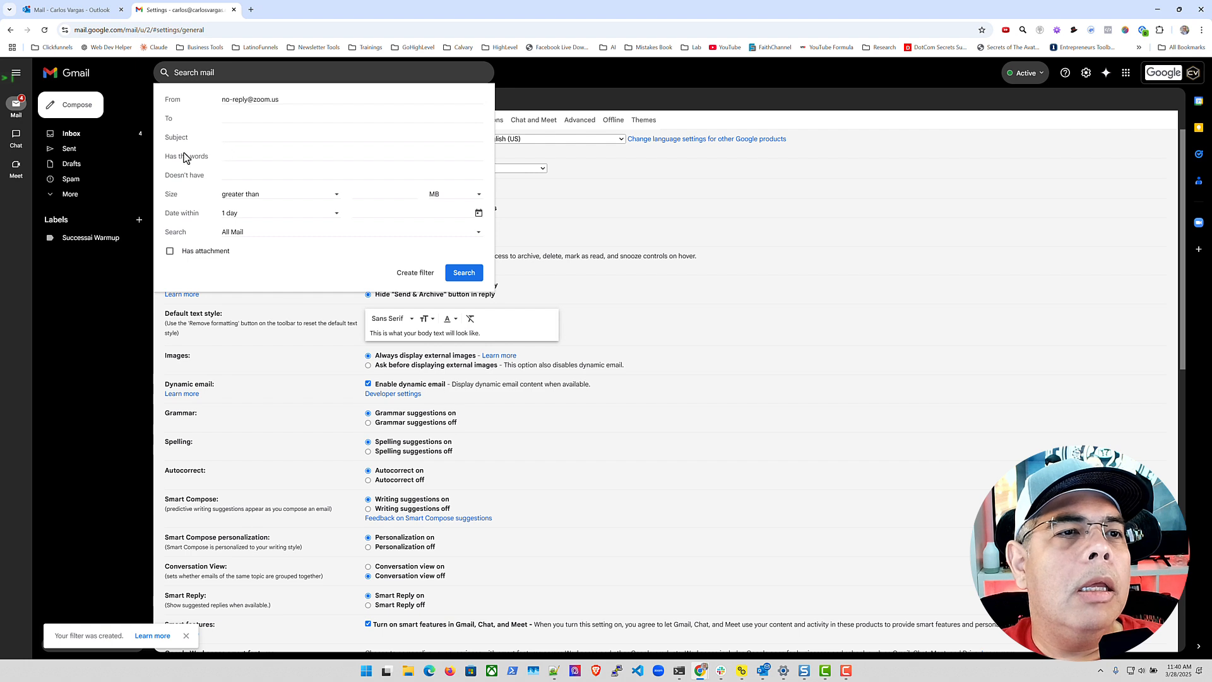
click(232, 157)
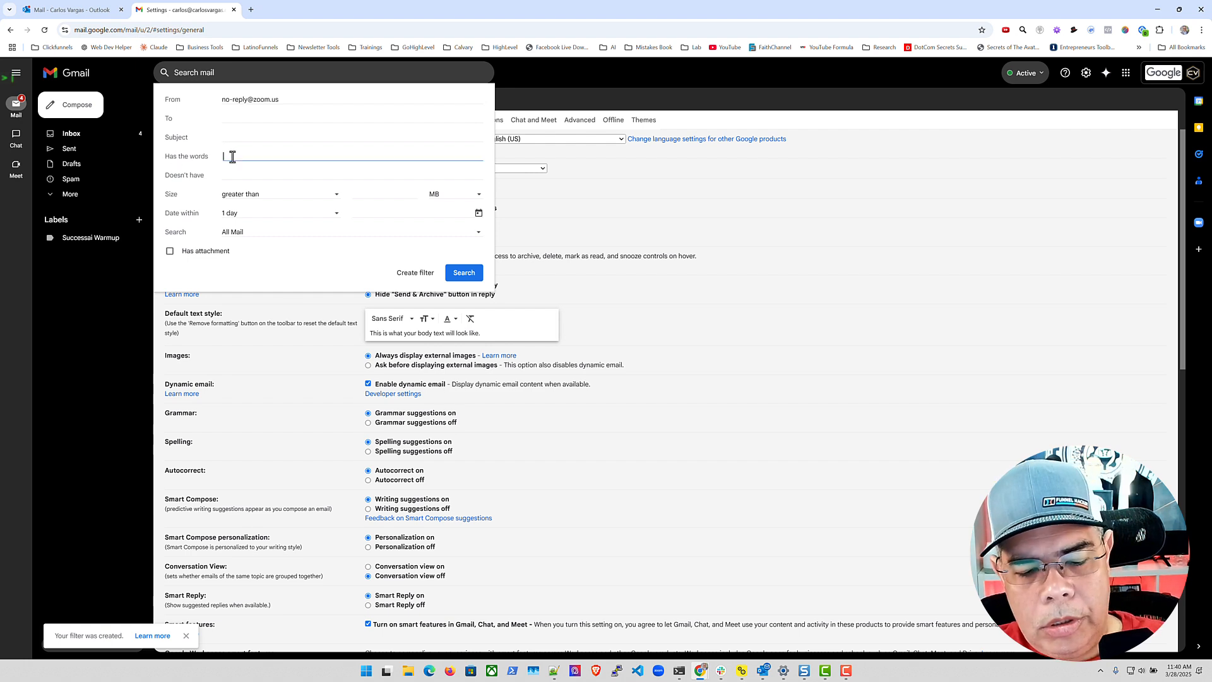
text(@yahoo.com)
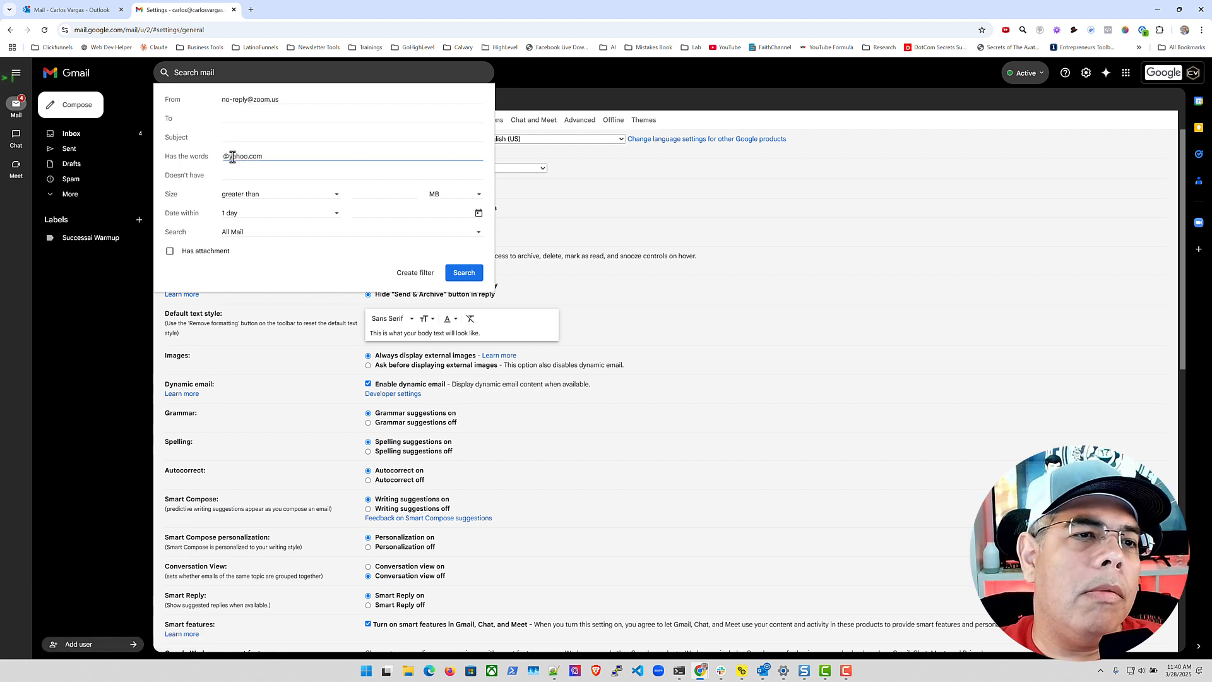
click(320, 276)
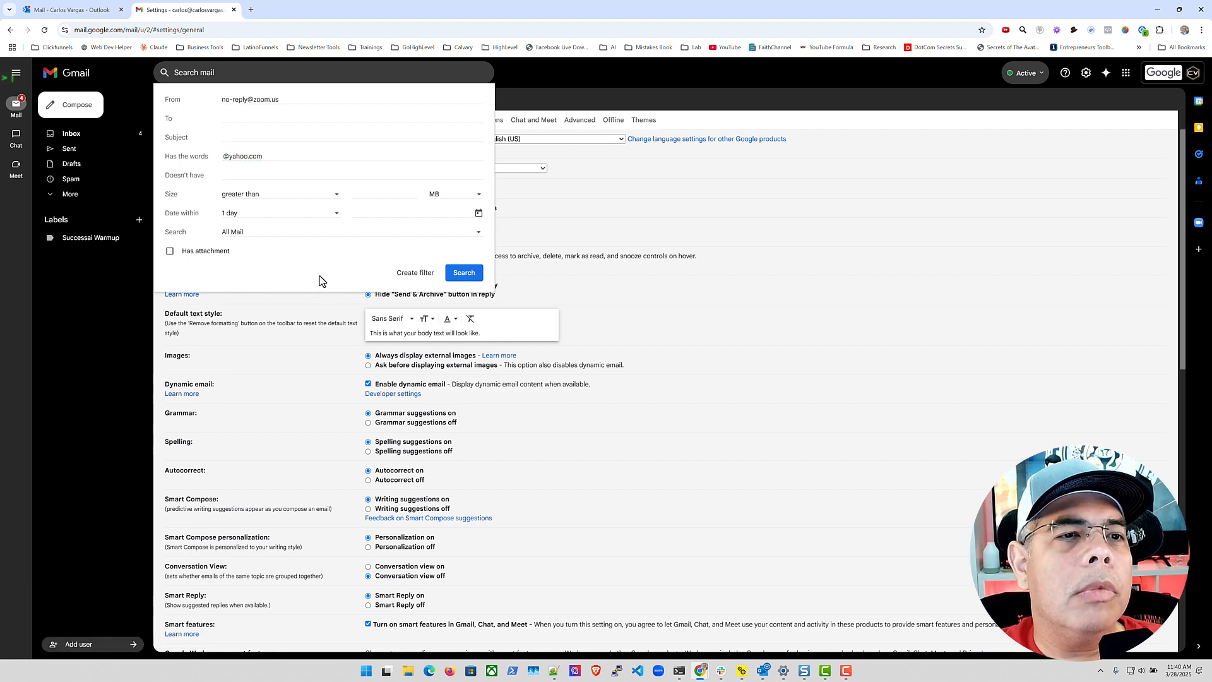
Create a filter from that search that deletes the matching messages
click(416, 272)
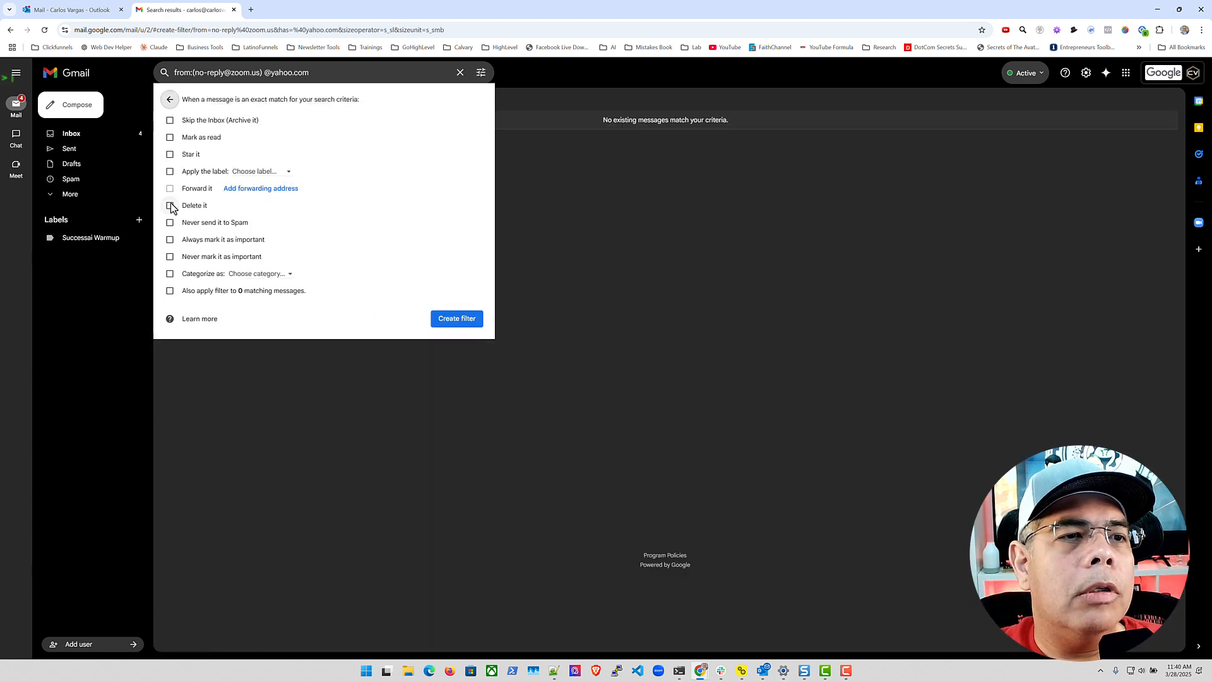
click(171, 205)
click(464, 319)
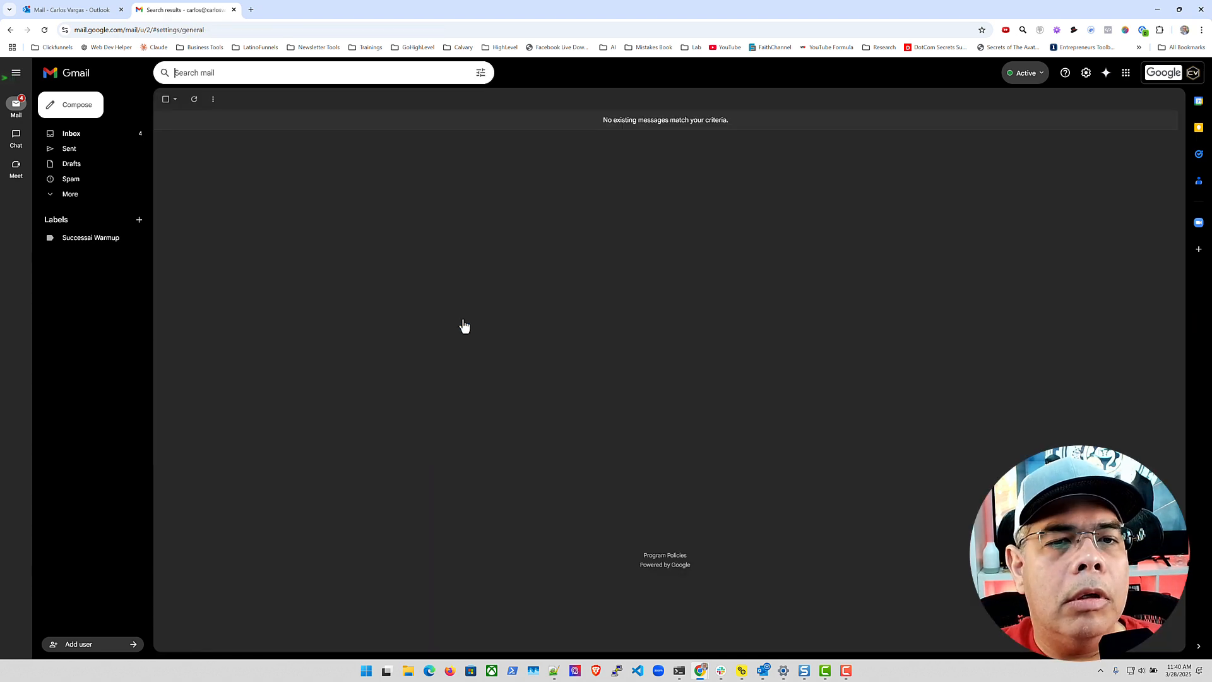